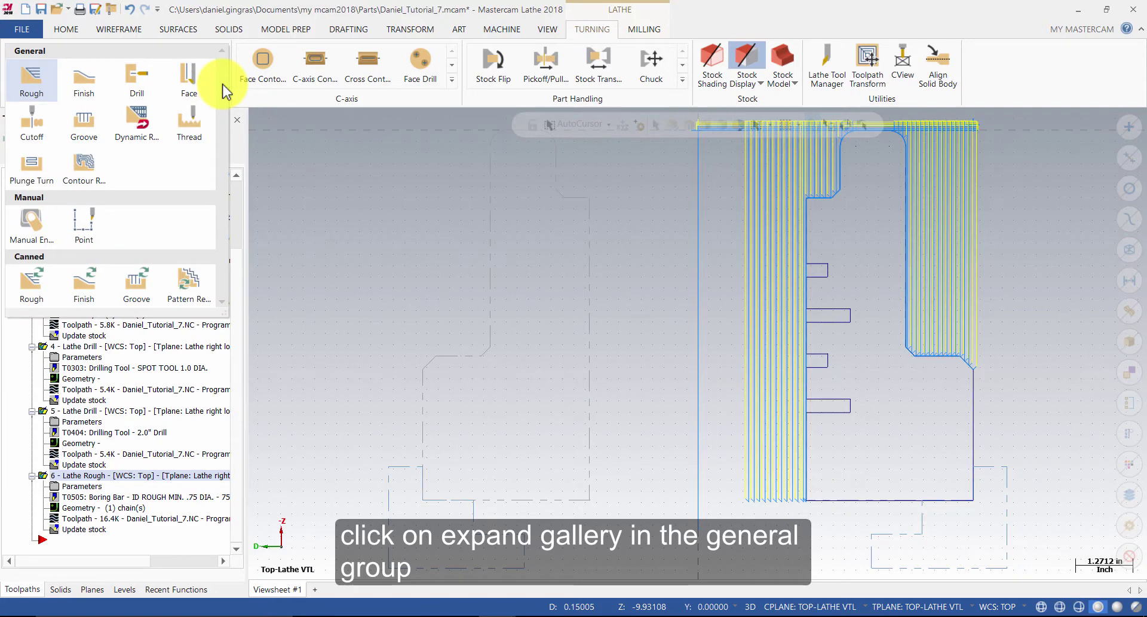
# Start a lathe Groove toolpath with the groove definition set to Multiple chains.
pyautogui.click(84, 120)
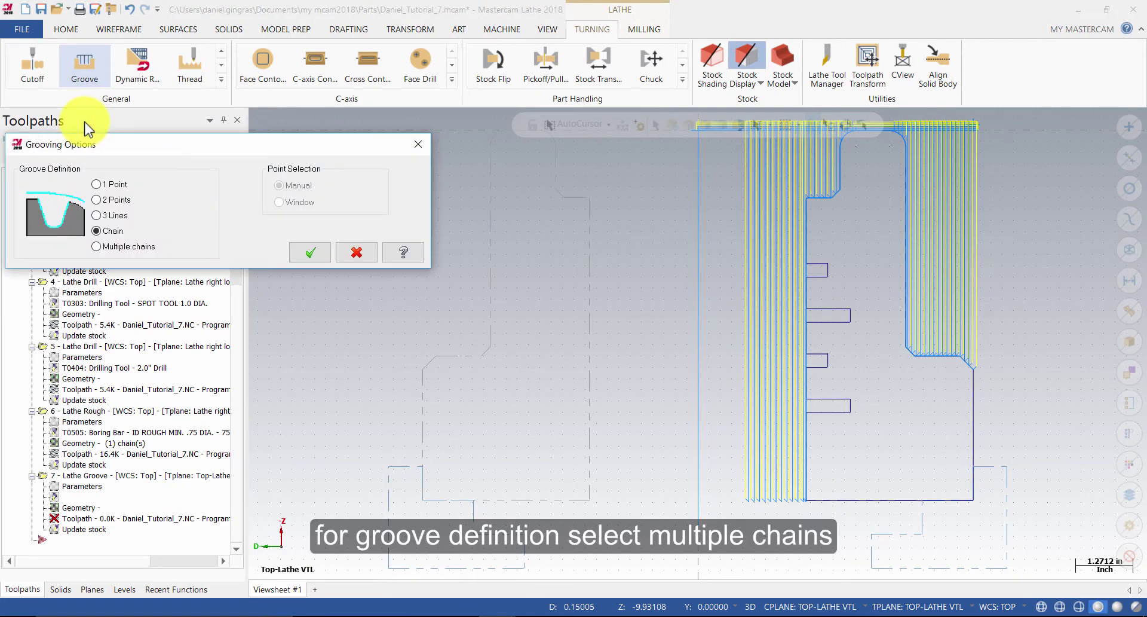
pyautogui.click(116, 250)
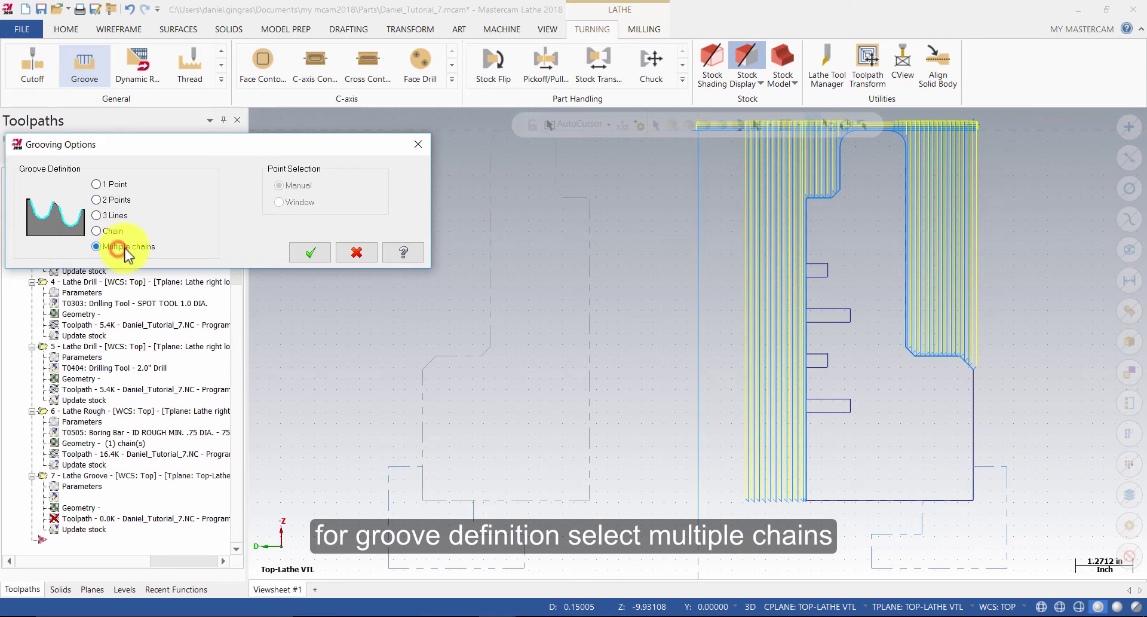
pyautogui.click(308, 253)
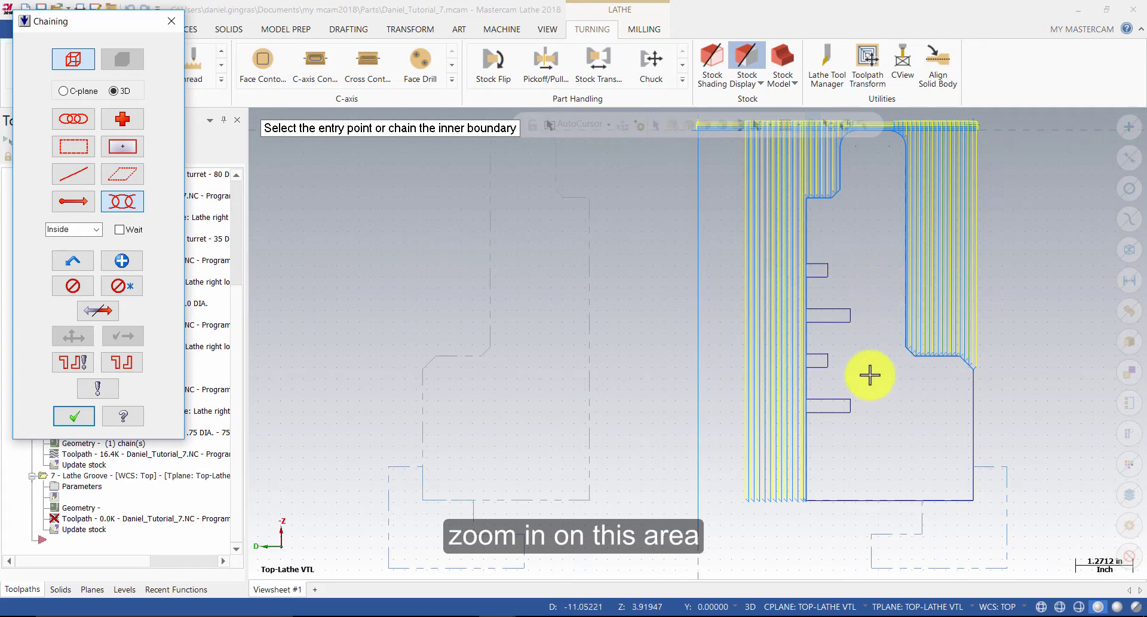
# Chain the four rectangular inner-diameter grooves, each from its upper line to its lower line, and accept the chains.
pyautogui.scroll(4, 870, 375)
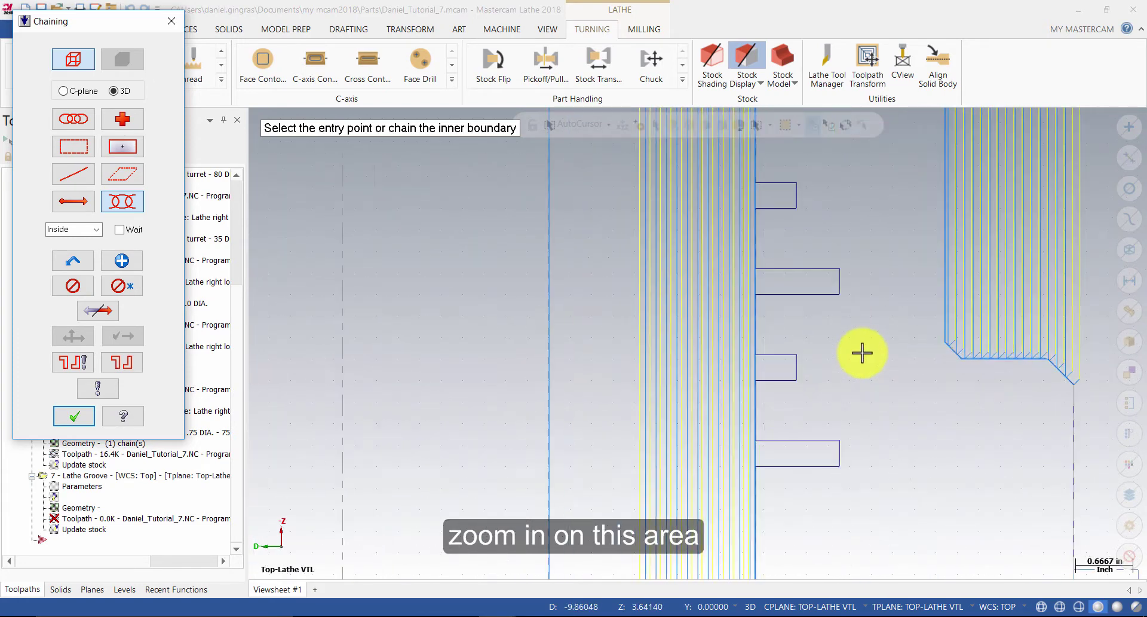
pyautogui.scroll(1, 862, 352)
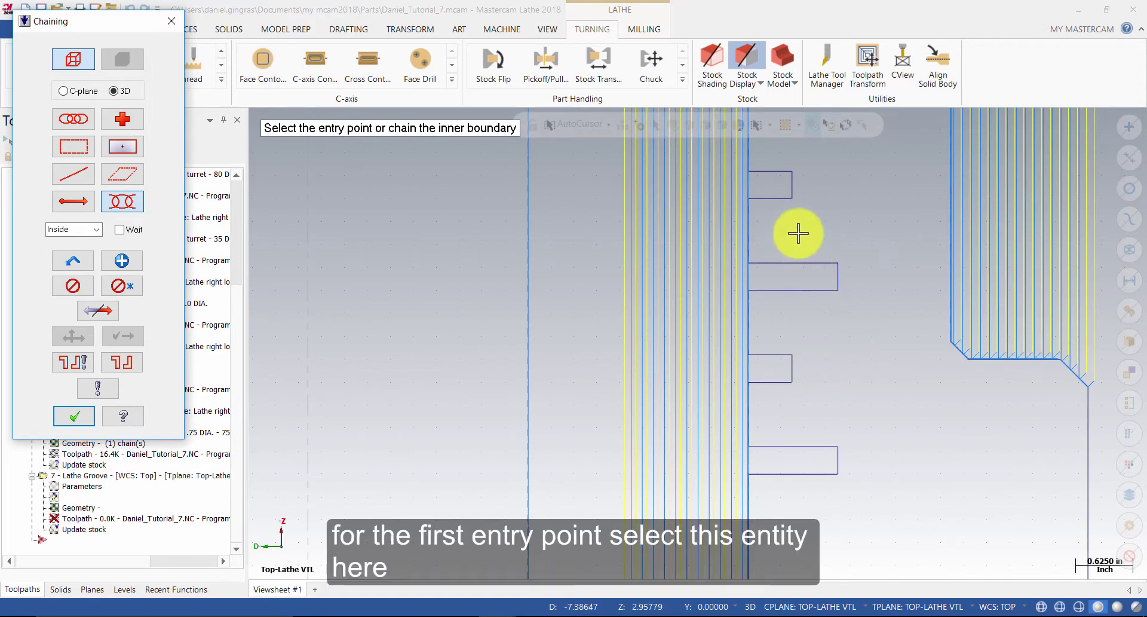
pyautogui.click(759, 172)
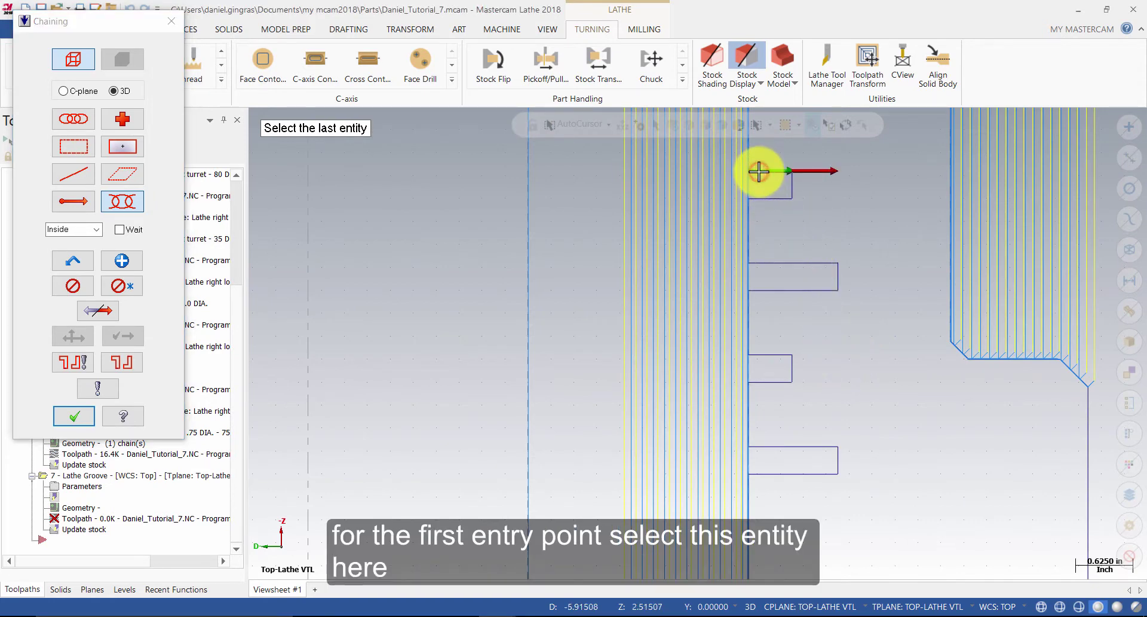
pyautogui.click(782, 197)
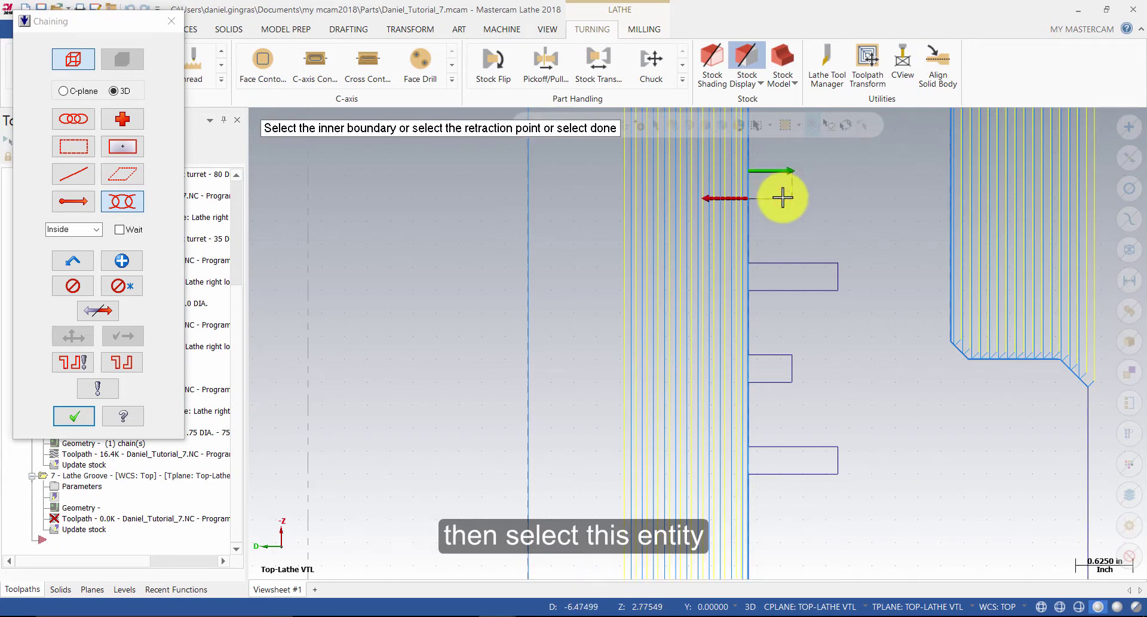
pyautogui.click(761, 261)
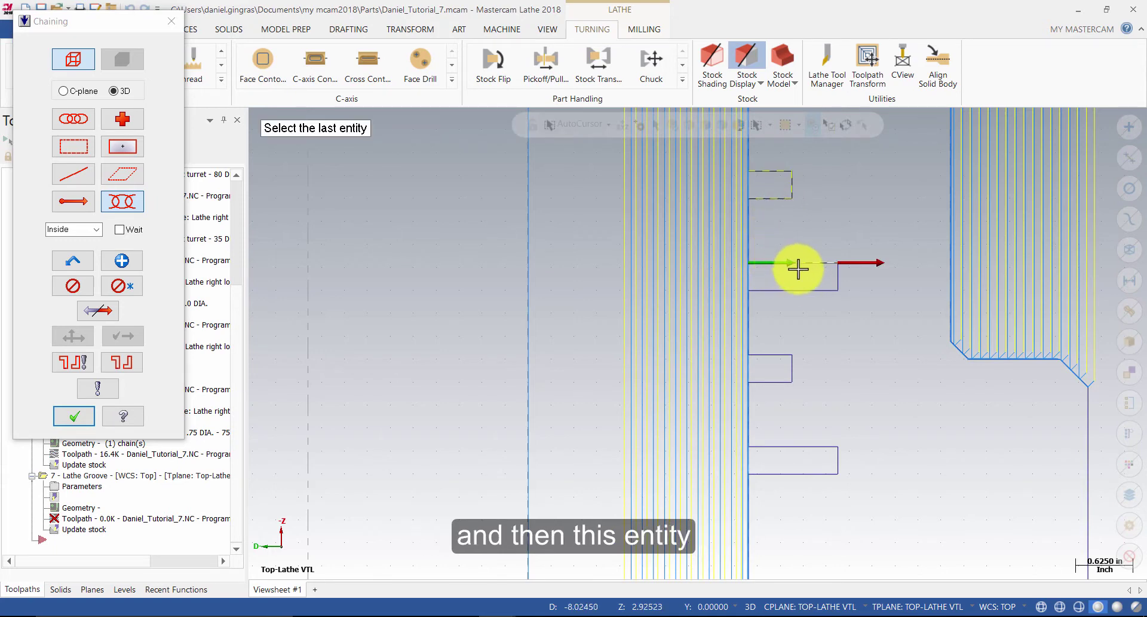
pyautogui.click(823, 290)
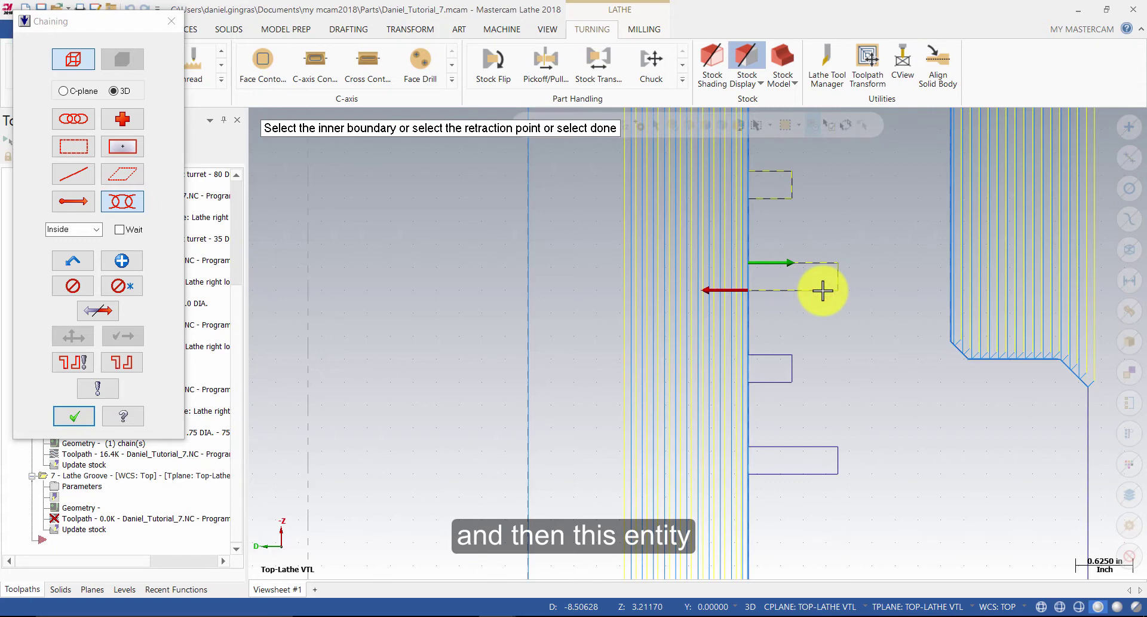
pyautogui.click(757, 354)
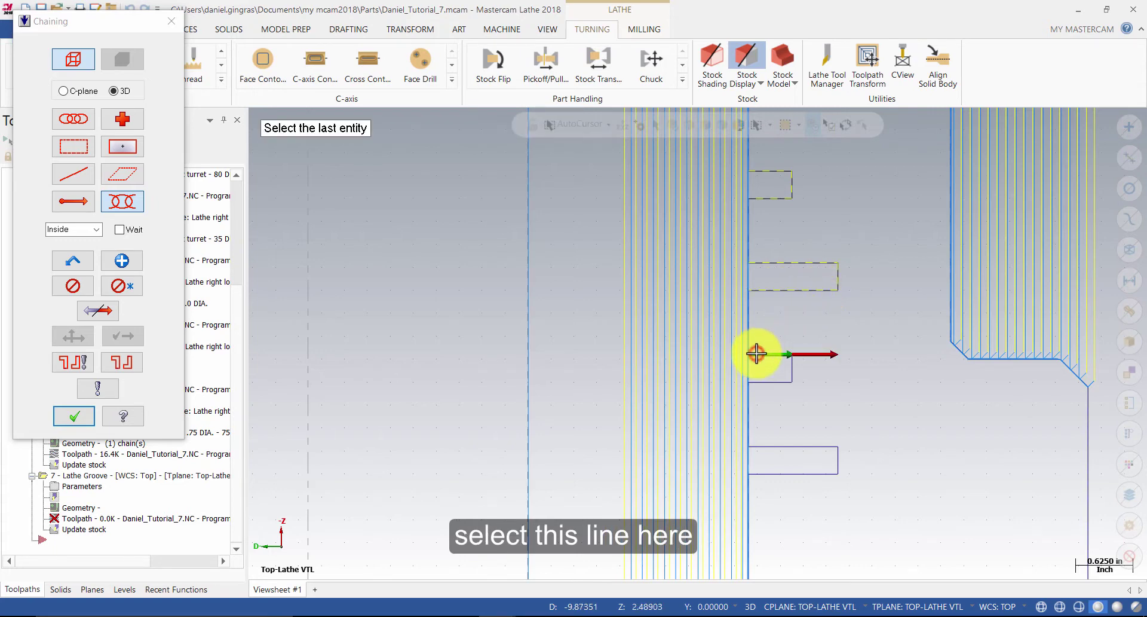
pyautogui.click(782, 380)
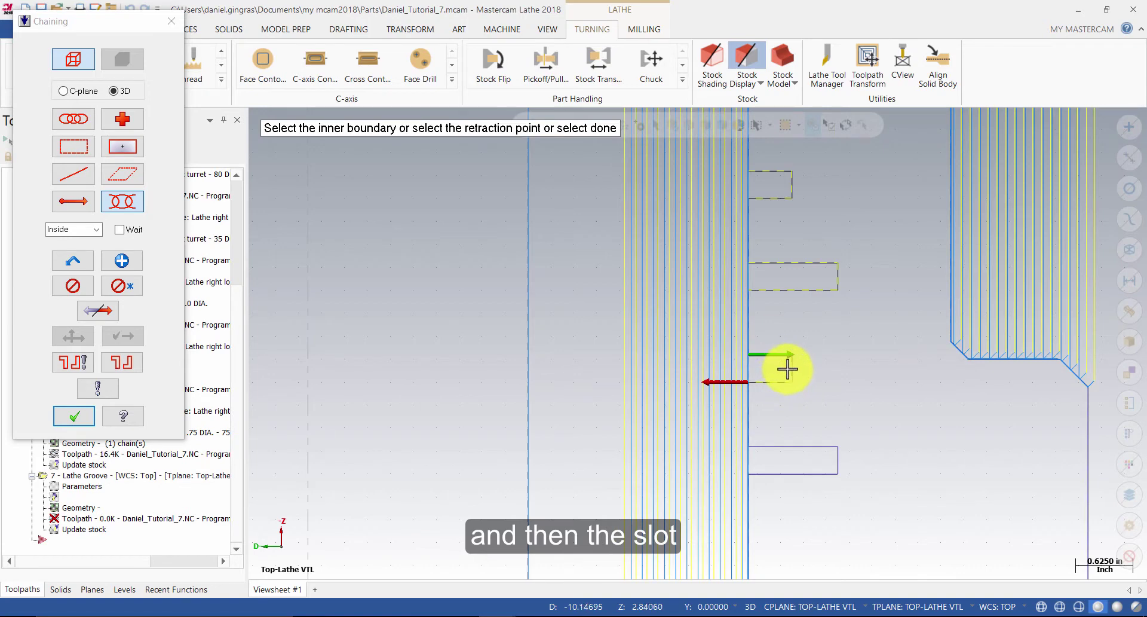
pyautogui.click(765, 444)
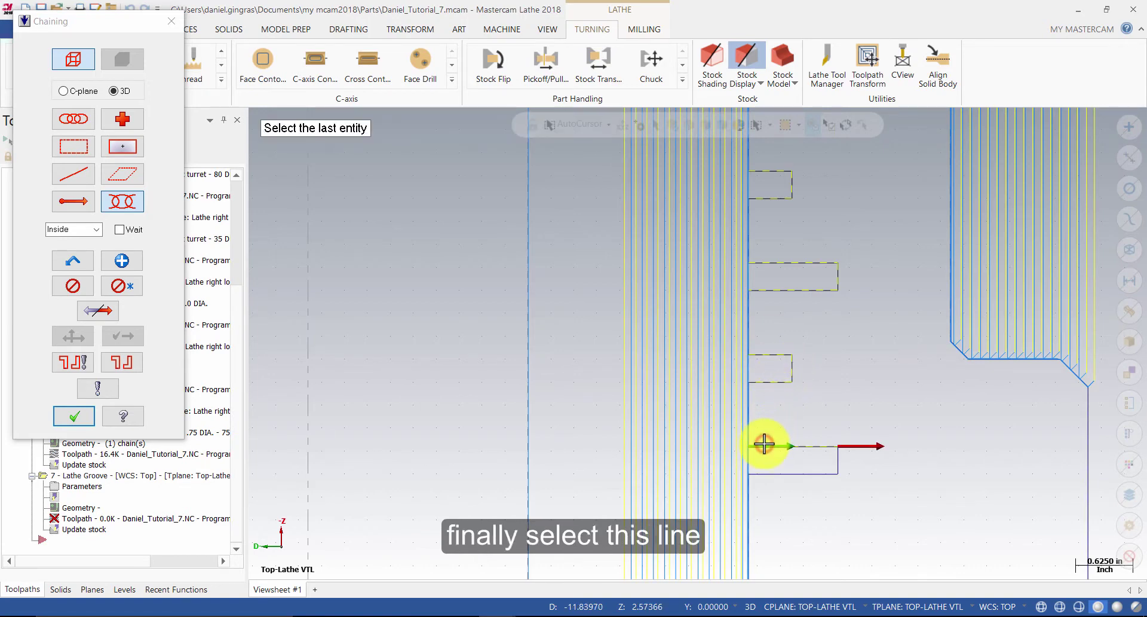
pyautogui.click(827, 473)
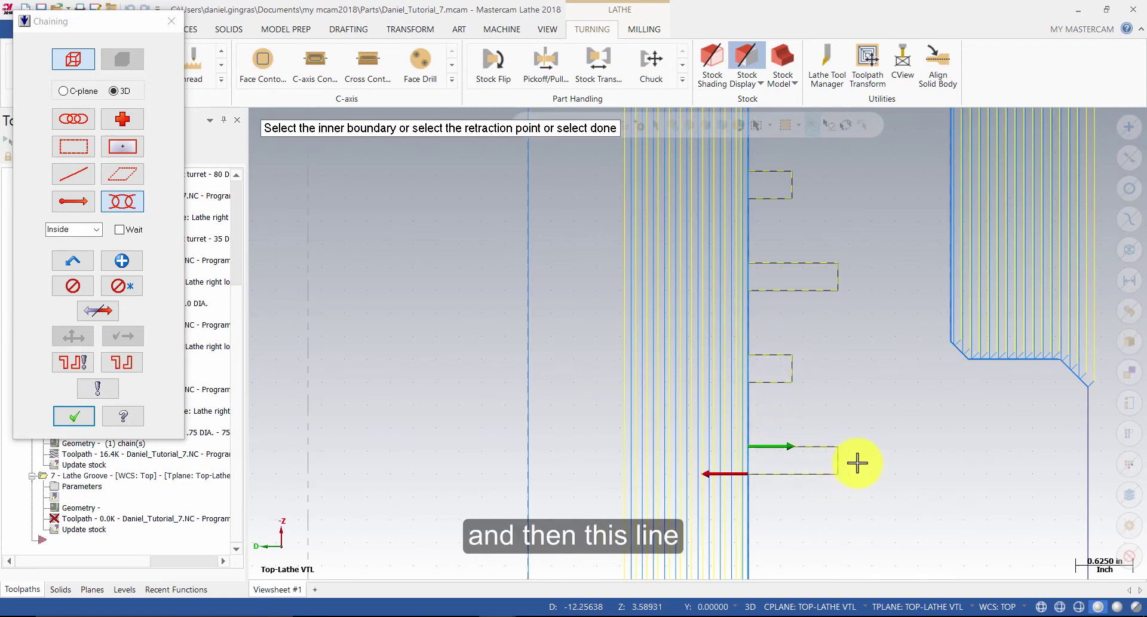
pyautogui.click(89, 417)
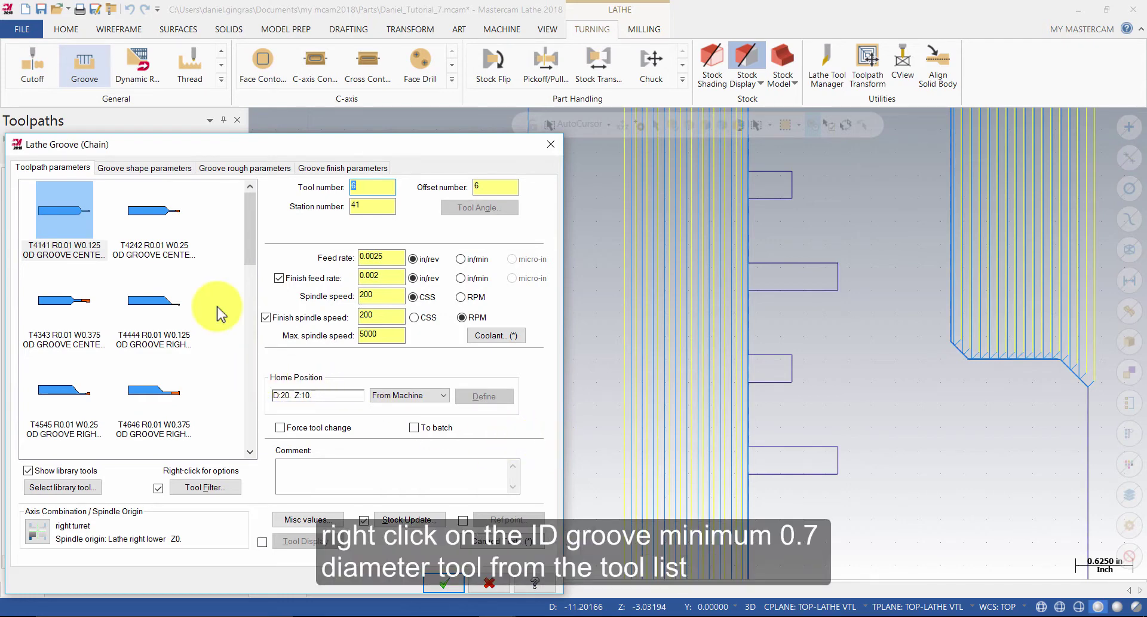
# Open the T5353 ID groove tool (R0.005 W0.1875) for editing and set it up with vertical mounting and the right turret.
pyautogui.scroll(-3, 217, 306)
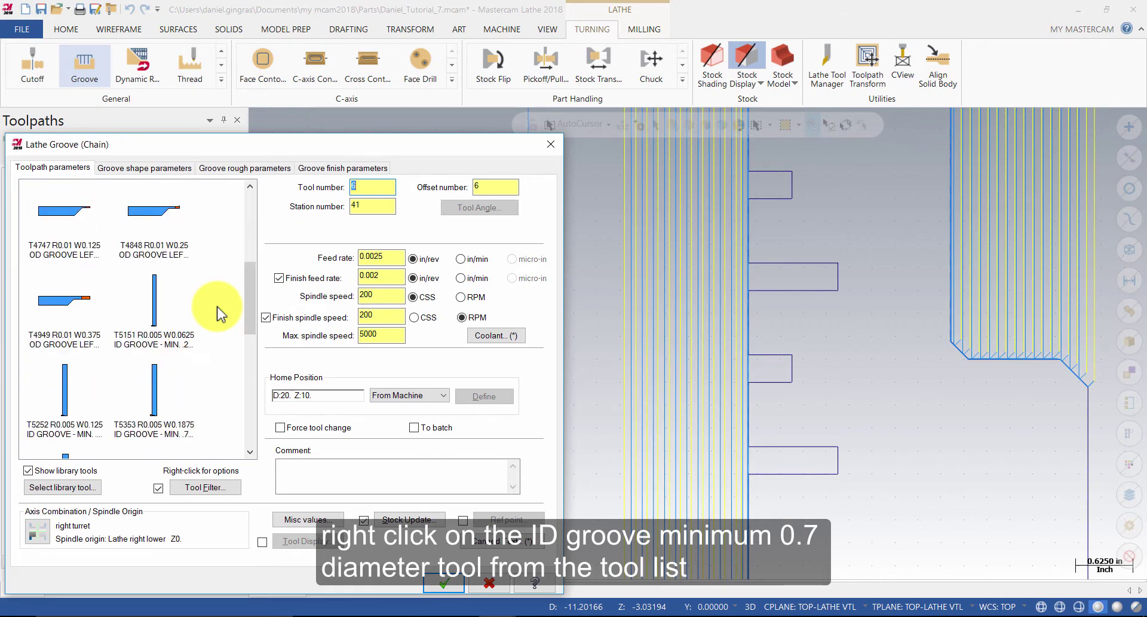
pyautogui.rightClick(158, 428)
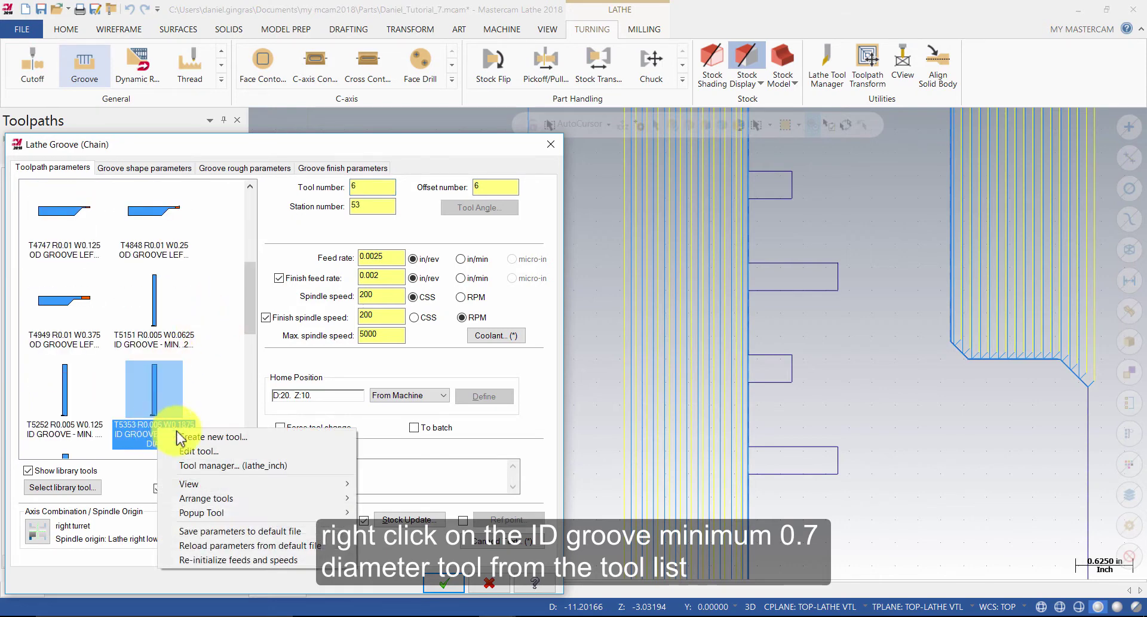
pyautogui.click(199, 452)
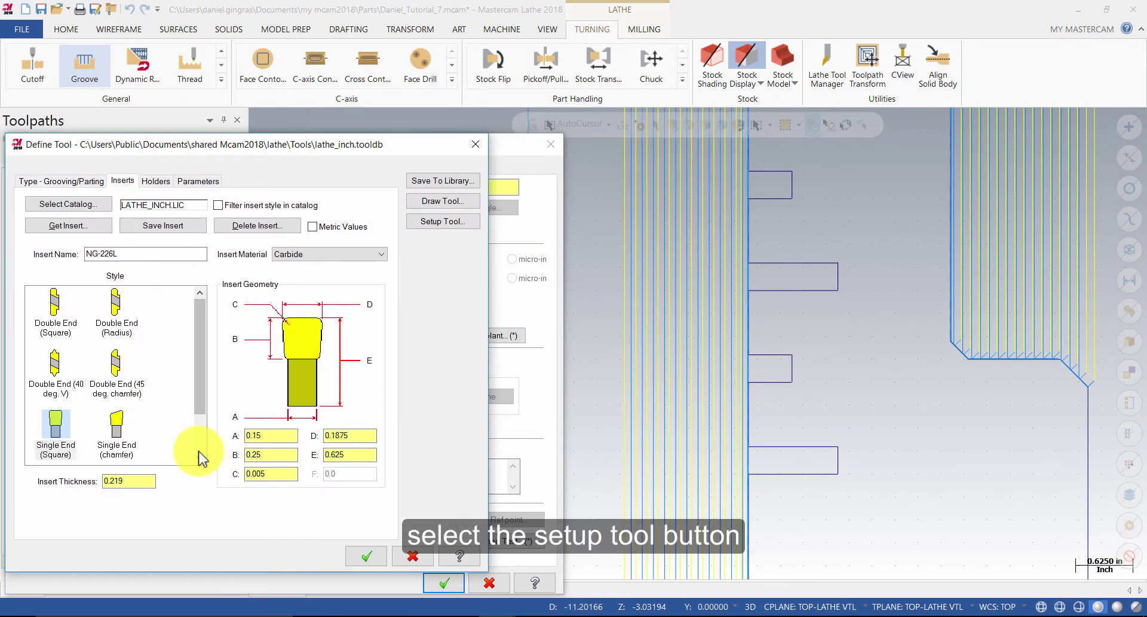
pyautogui.click(426, 222)
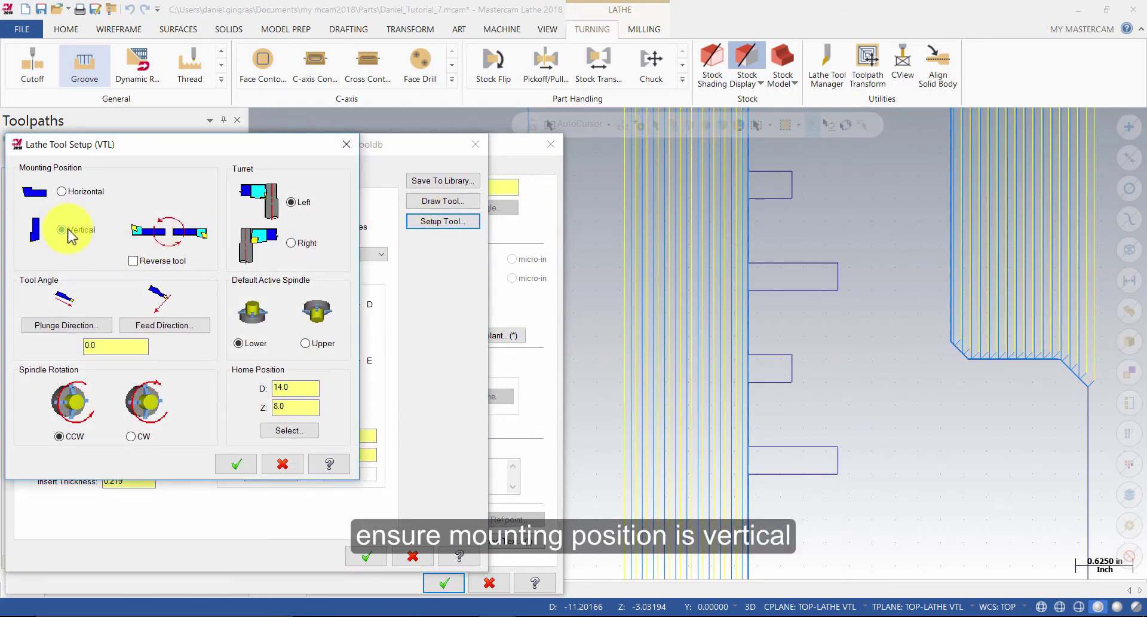
pyautogui.click(293, 242)
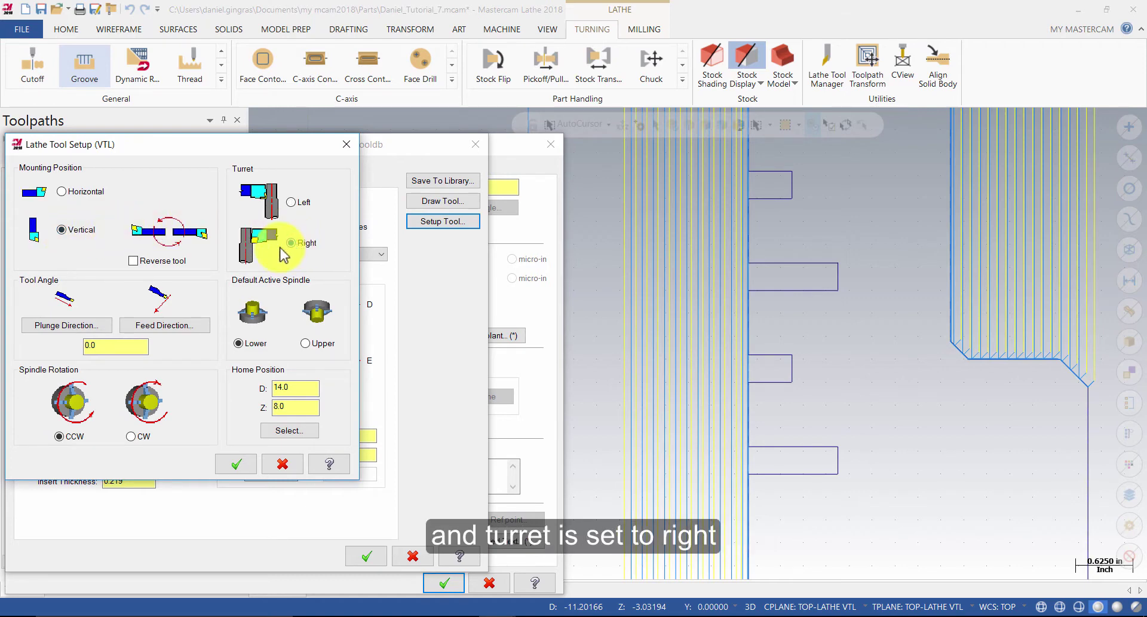
# Set the groove tool's home position to D 7.0 and Z 8.0 and accept the tool setup.
pyautogui.press('Tab')
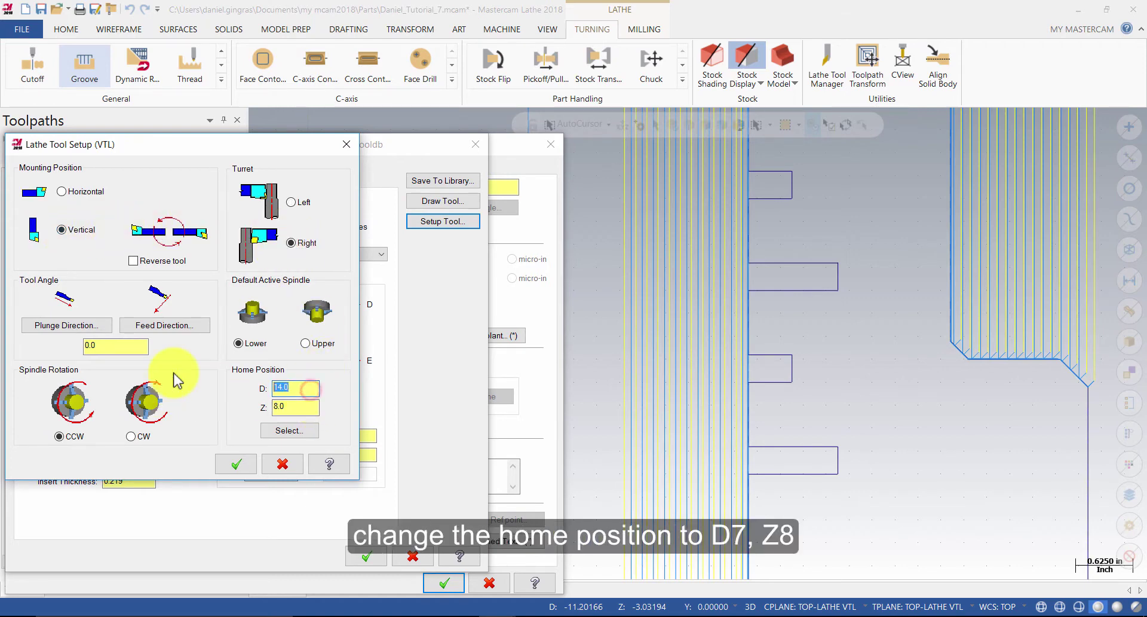
pyautogui.write('7')
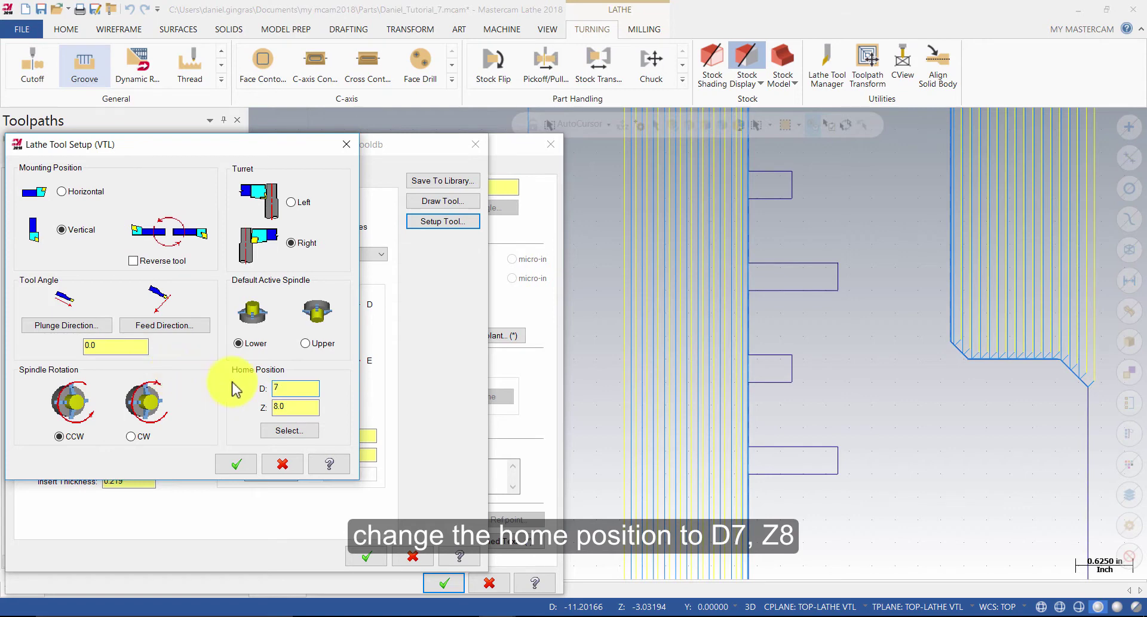
pyautogui.press('Tab')
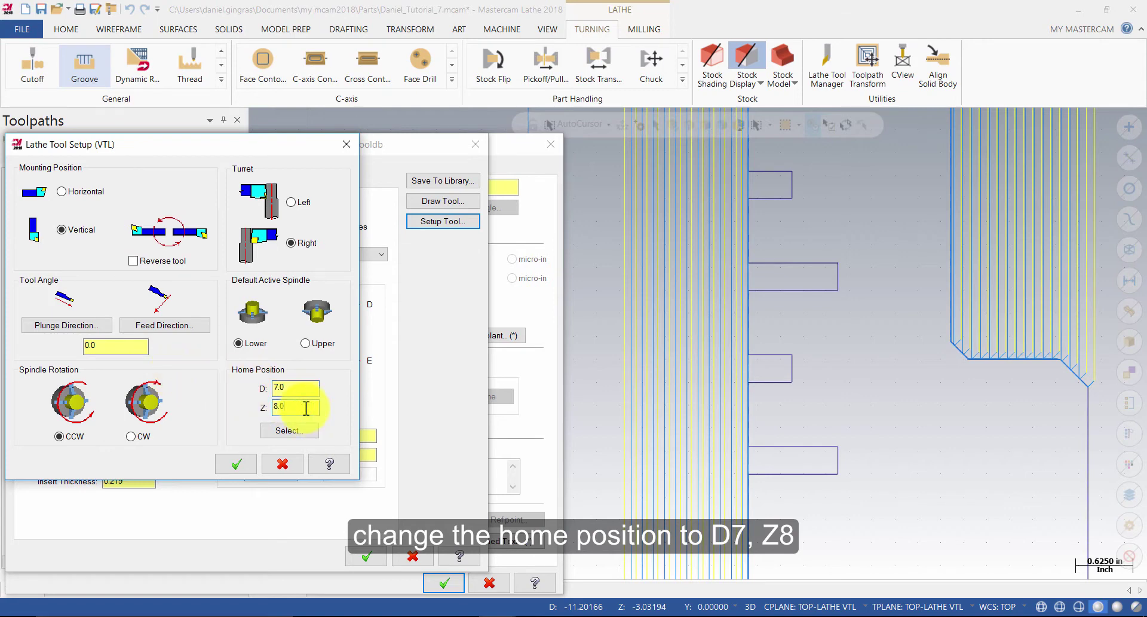
pyautogui.click(306, 408)
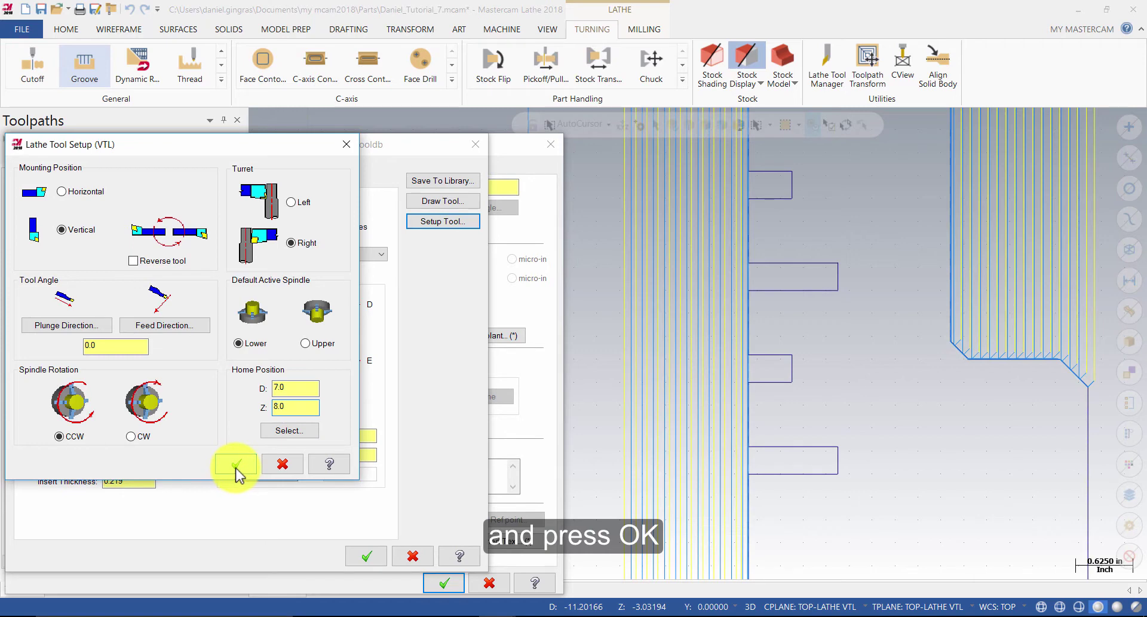
pyautogui.click(237, 464)
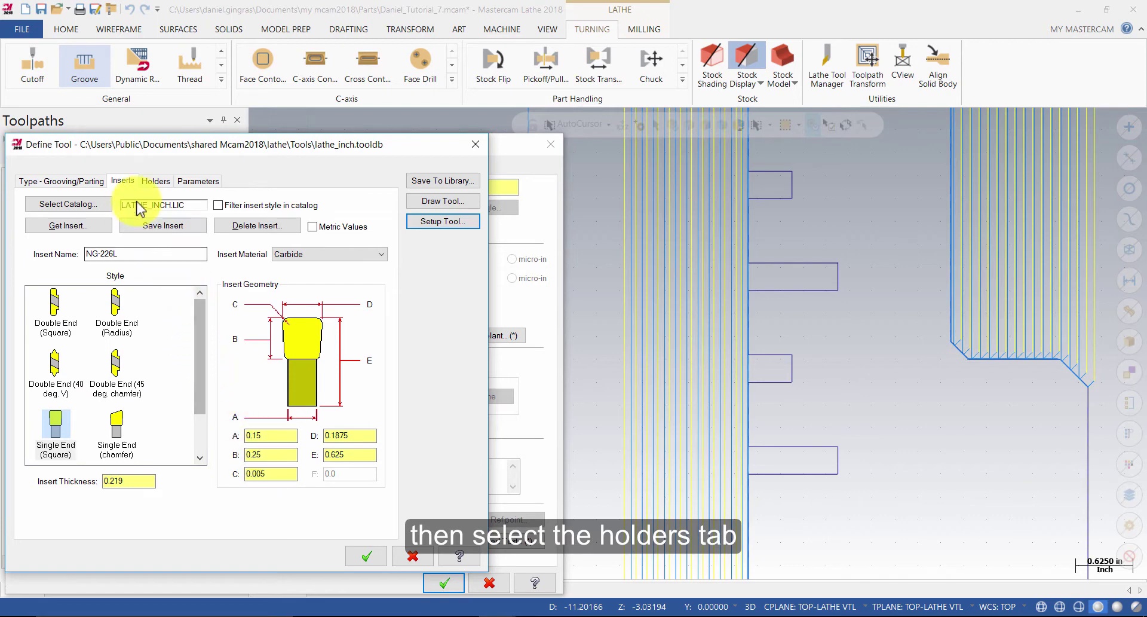
# Set the holder's shank cross section to 0.219 and its geometry to A 0.75, B 8.0, C 0.15 and D 1.4, then accept the tool.
pyautogui.click(154, 183)
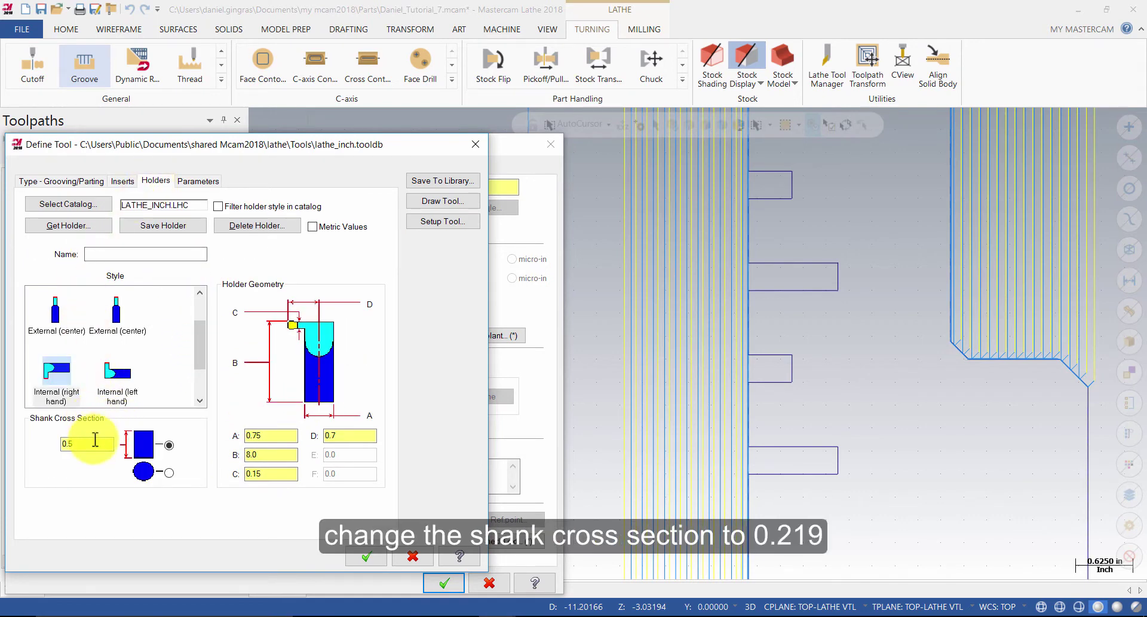
pyautogui.doubleClick(95, 441)
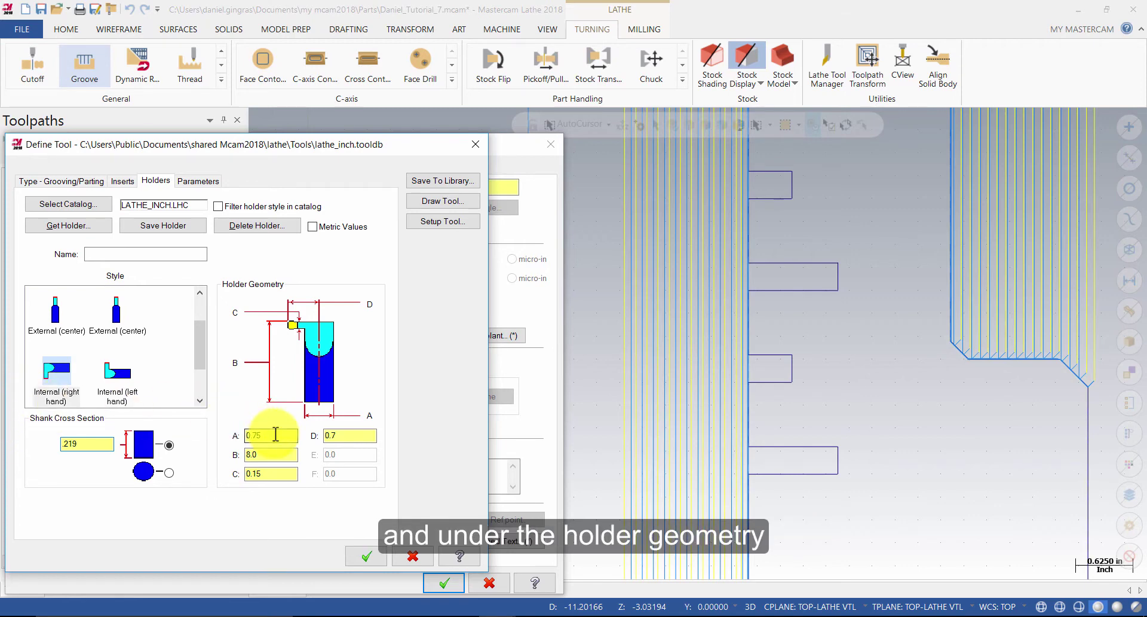
pyautogui.doubleClick(273, 454)
pyautogui.click(273, 454)
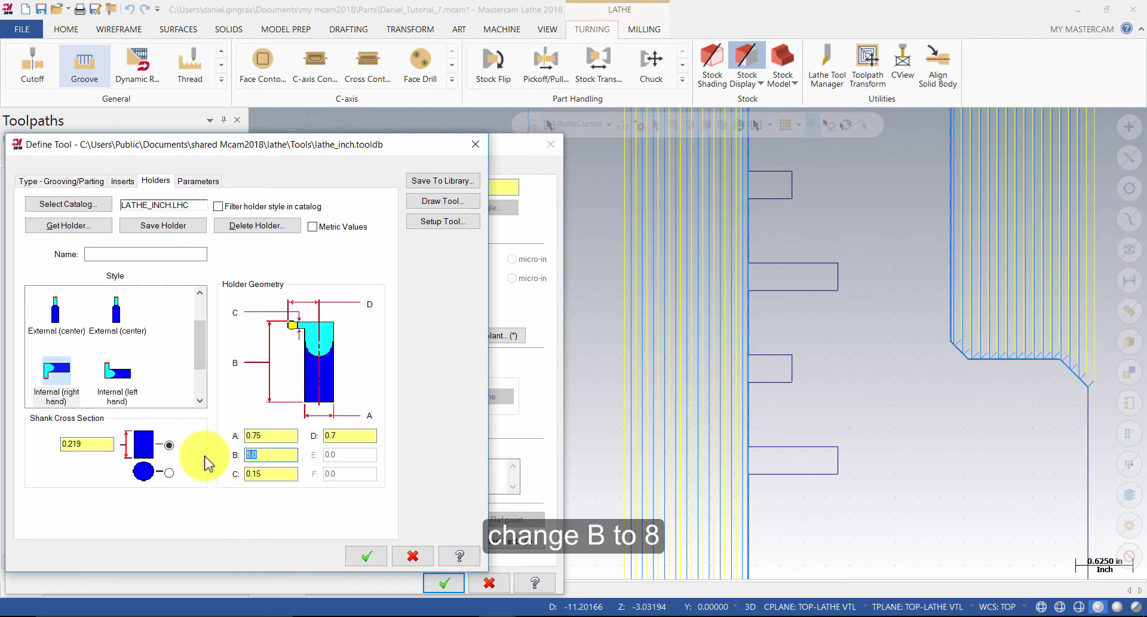
pyautogui.click(286, 440)
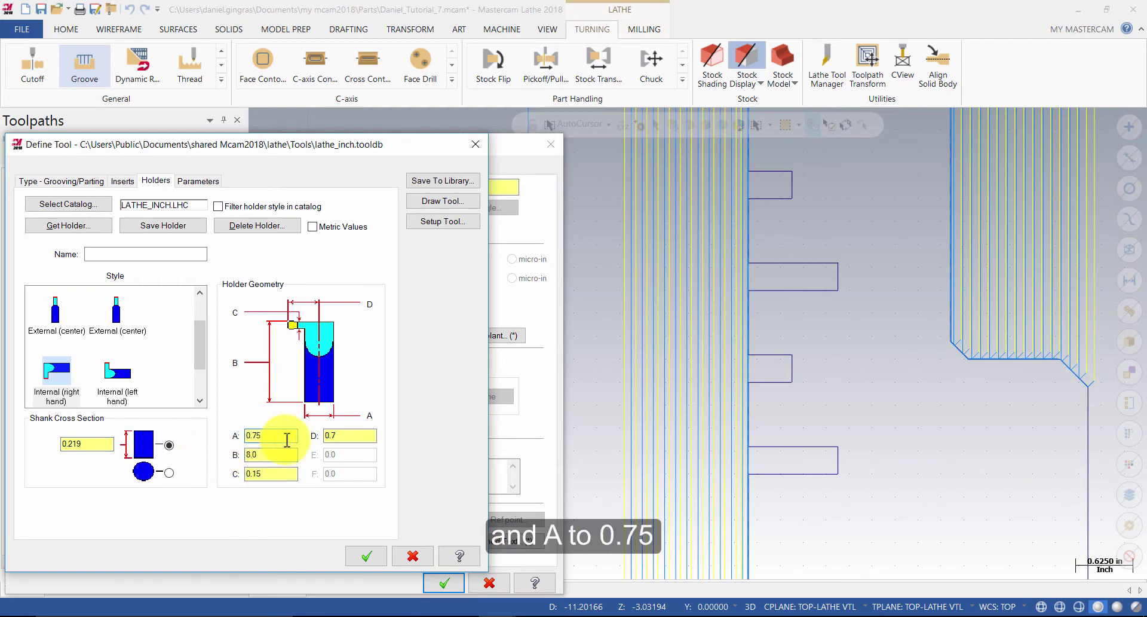
pyautogui.moveTo(248, 472); pyautogui.dragTo(273, 468)
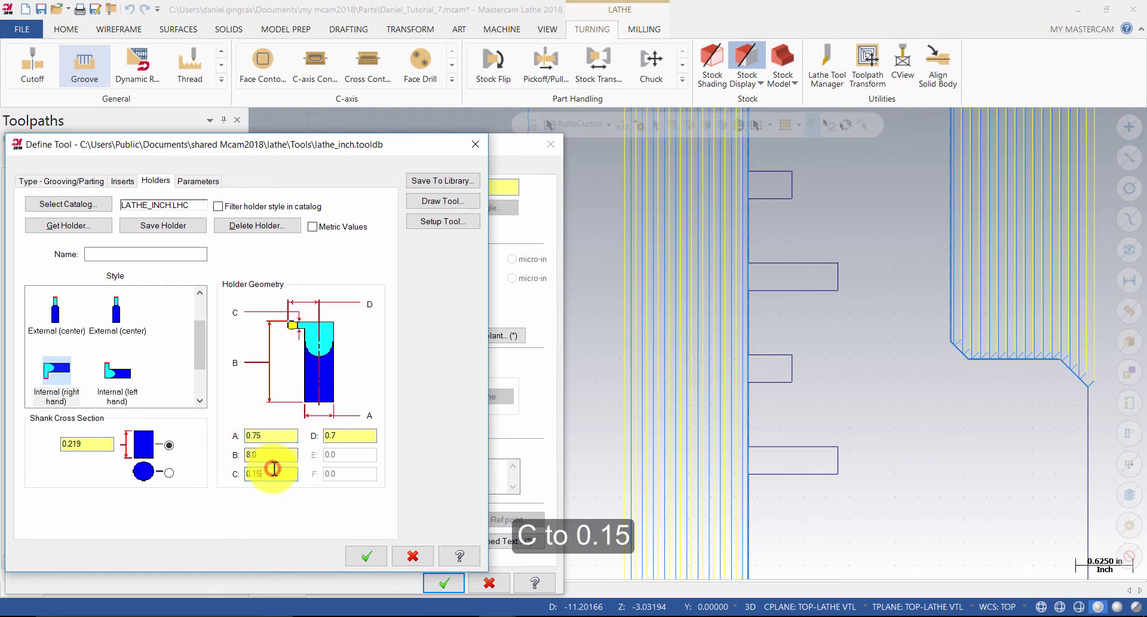
pyautogui.click(361, 436)
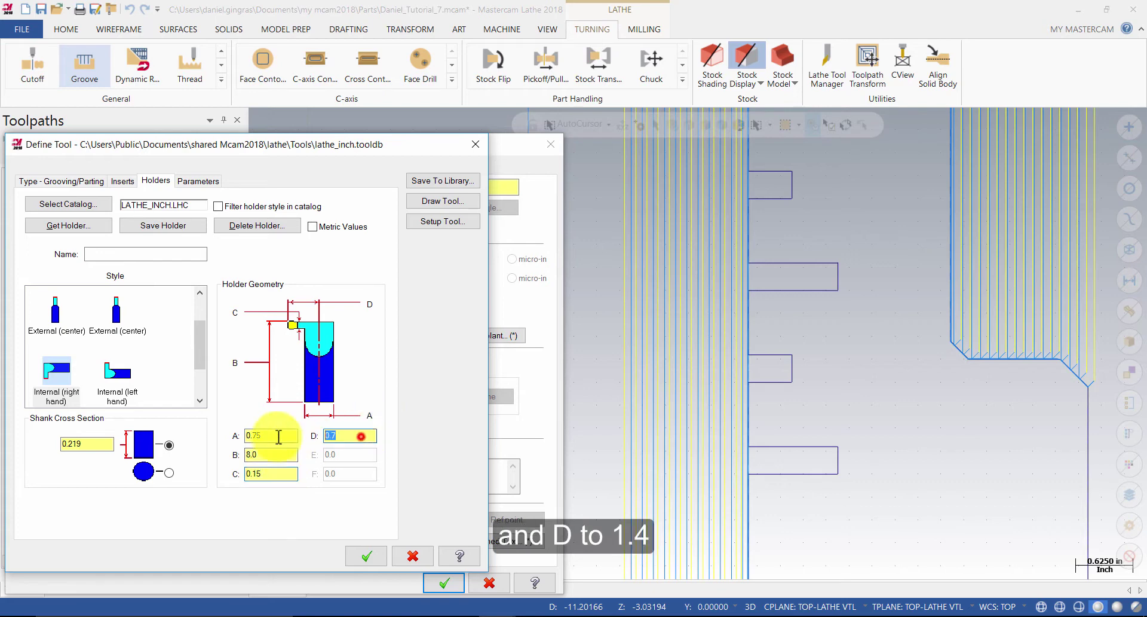
pyautogui.write('1.4')
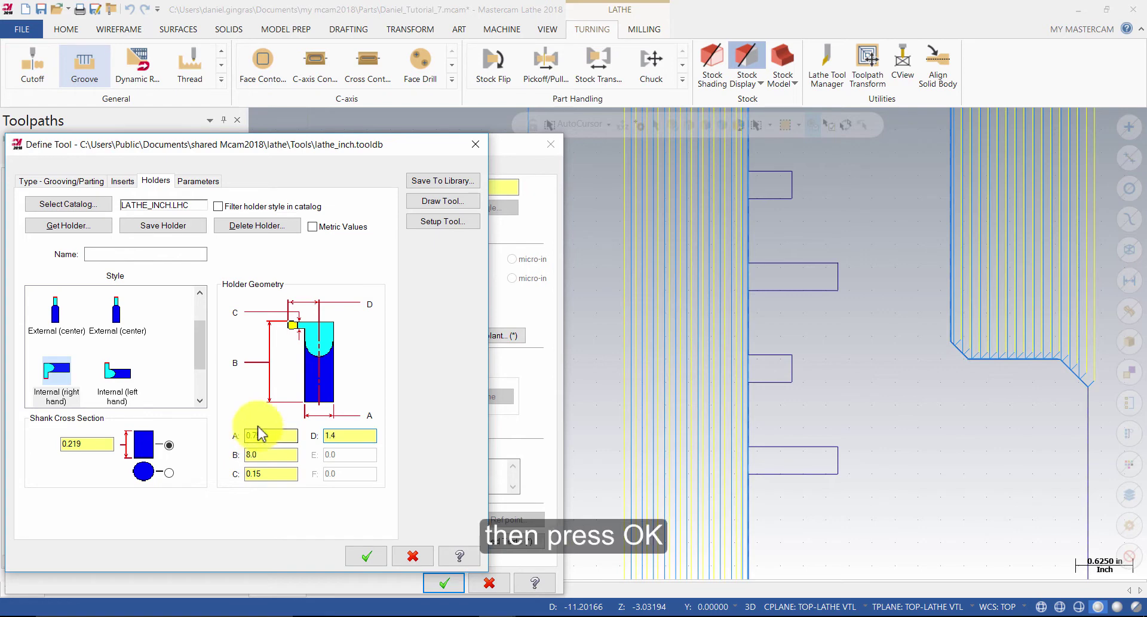
pyautogui.click(367, 556)
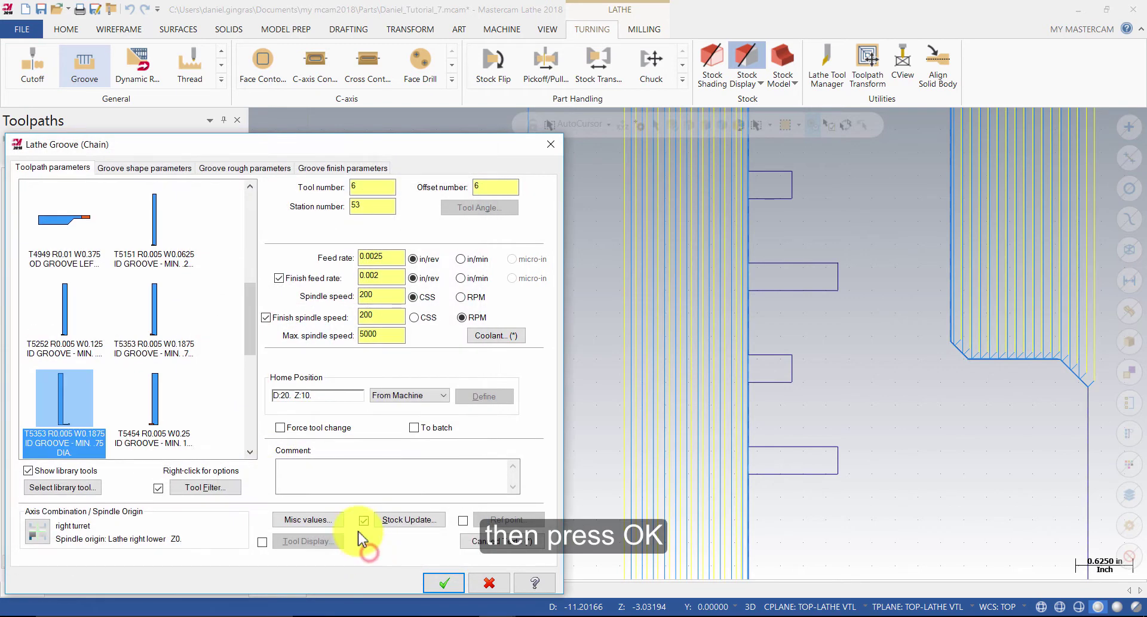
# Enter the toolpath comment "Machine the ID grooves" and enable Use stock for outer boundary in the groove shape parameters.
pyautogui.click(339, 485)
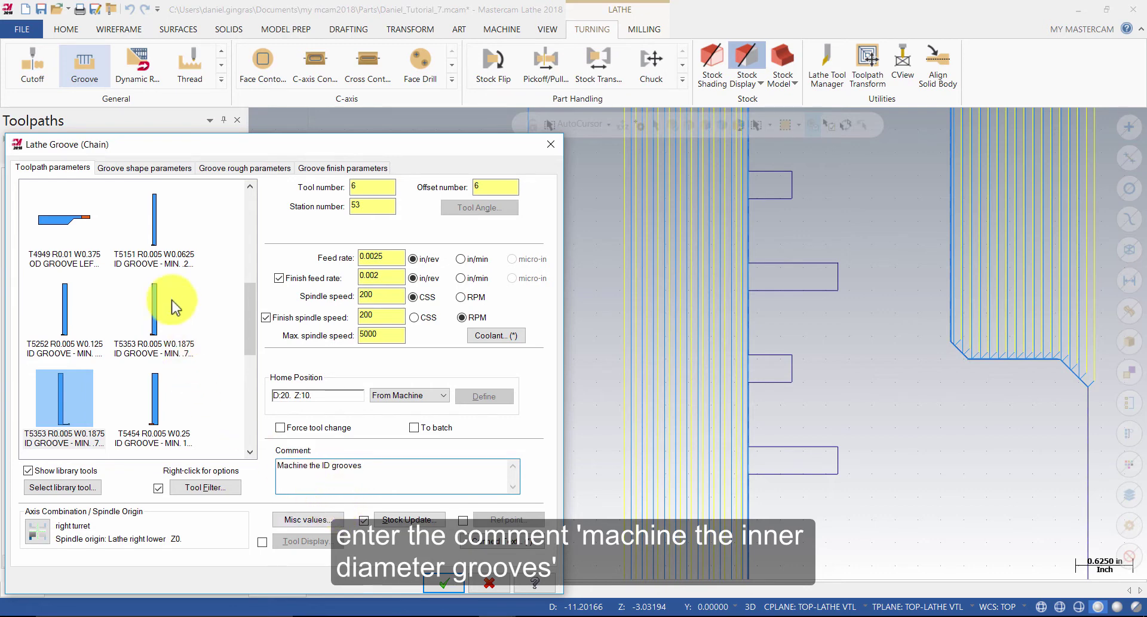
pyautogui.click(146, 169)
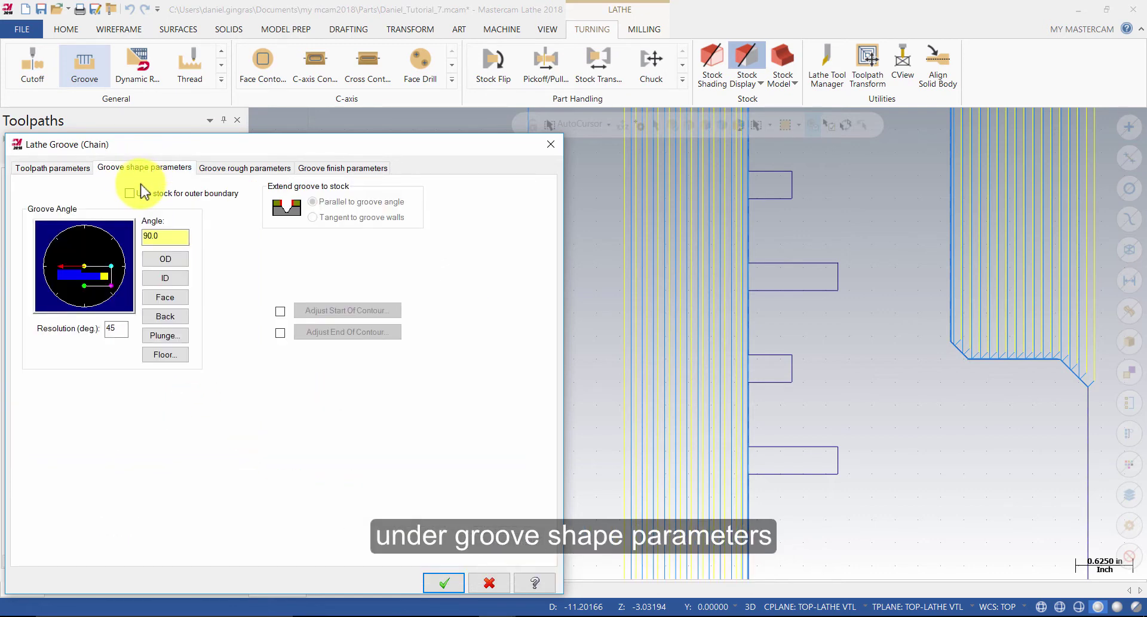
pyautogui.click(190, 198)
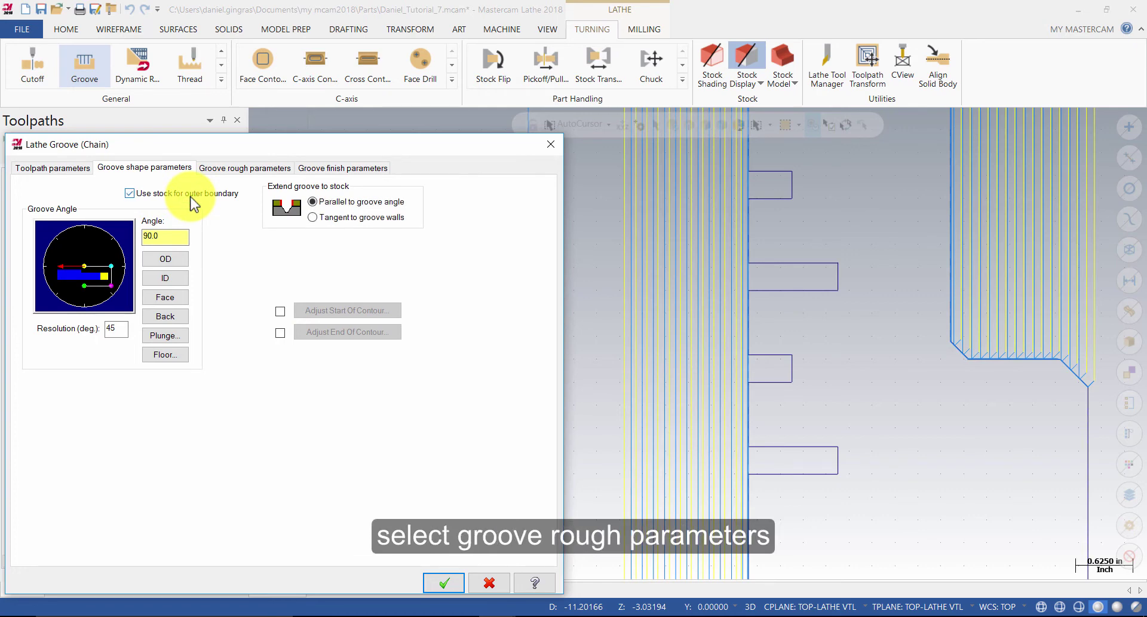
# Set the groove walls to Smooth in the rough parameters and the overlap between passes to 0.03 in the finish parameters.
pyautogui.click(225, 170)
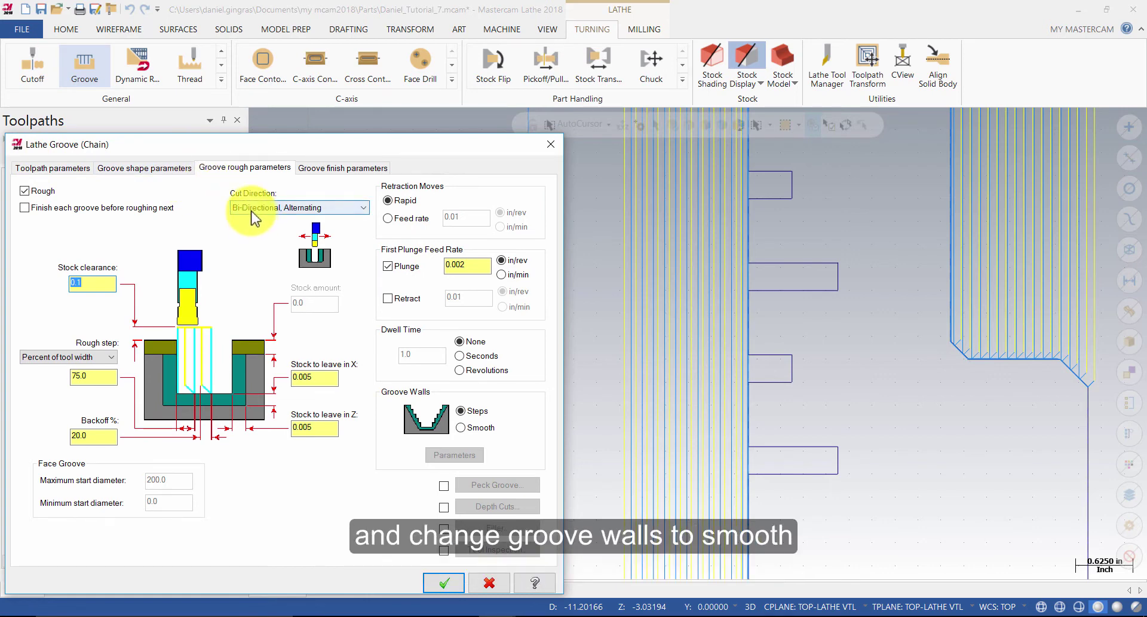
pyautogui.click(462, 427)
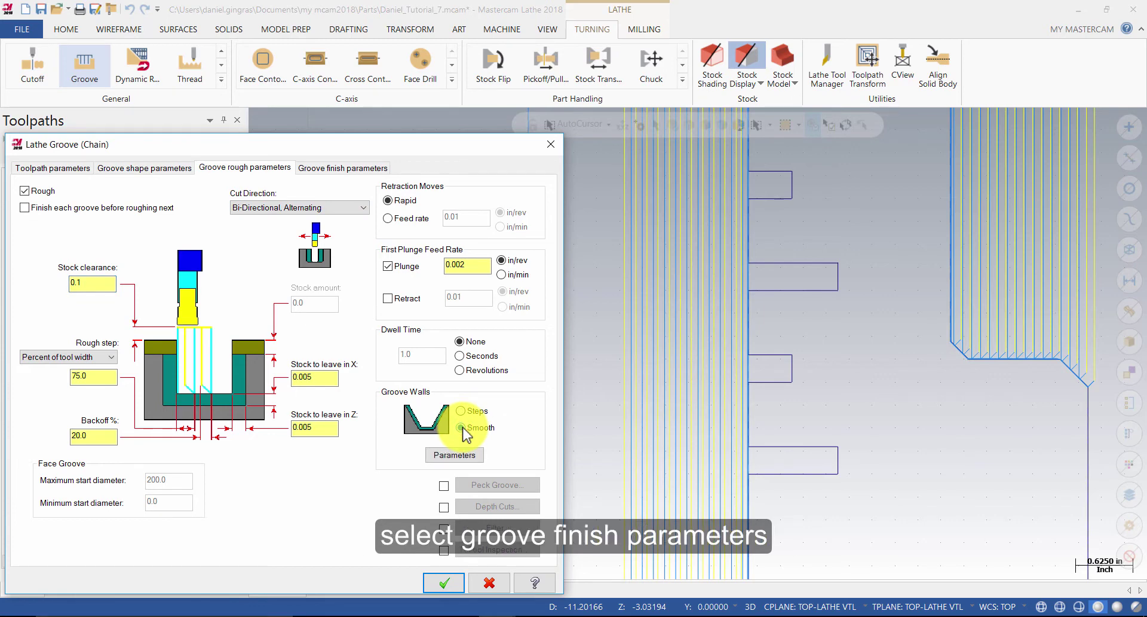
pyautogui.click(342, 169)
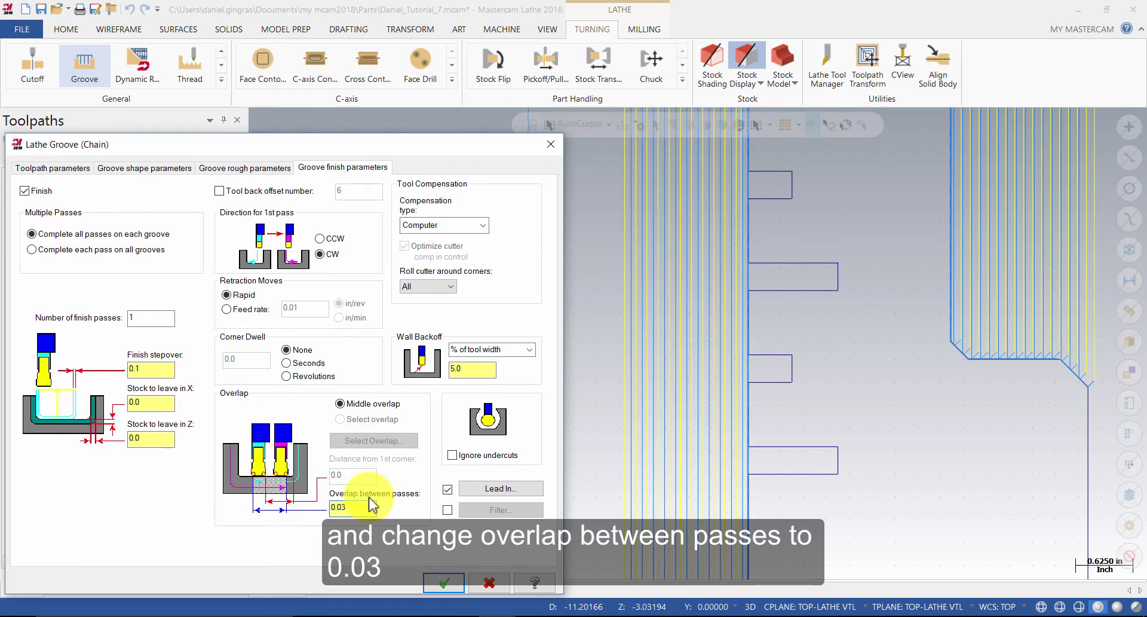
# Open the finish lead-in settings and set the first pass entry vector angle to -90.
pyautogui.click(505, 490)
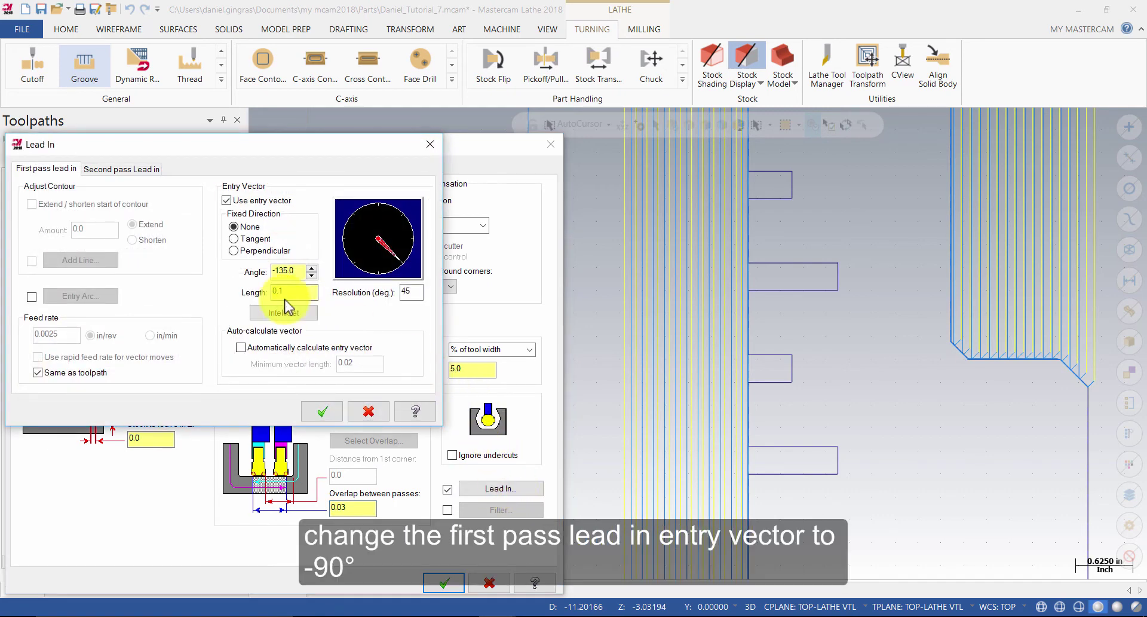
pyautogui.click(289, 270)
pyautogui.moveTo(292, 270); pyautogui.dragTo(237, 271)
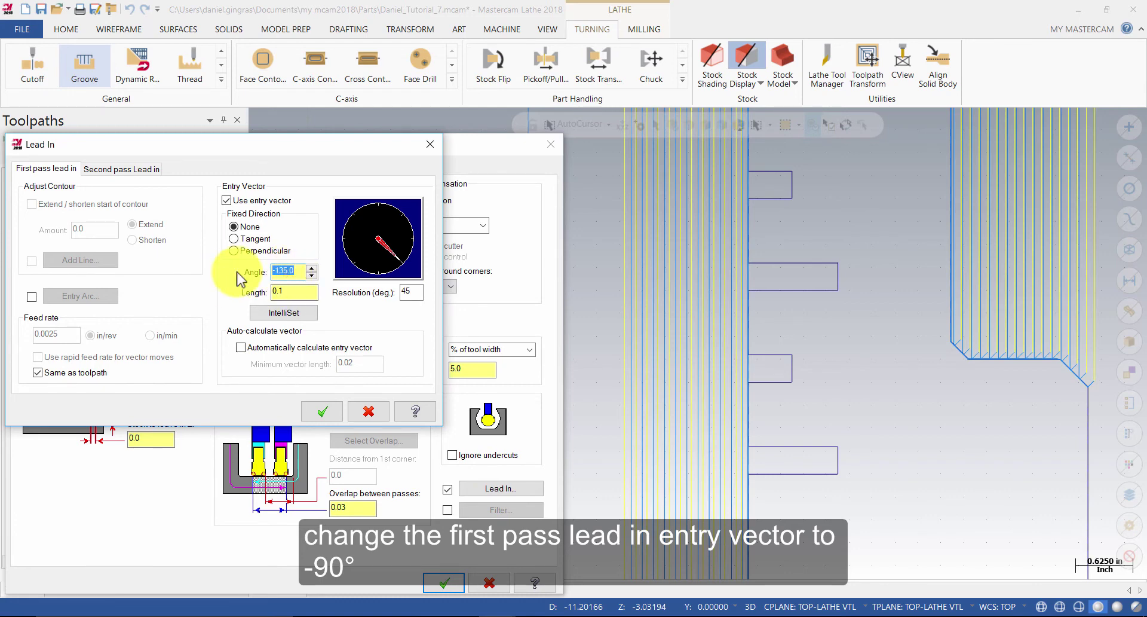
pyautogui.write('-90')
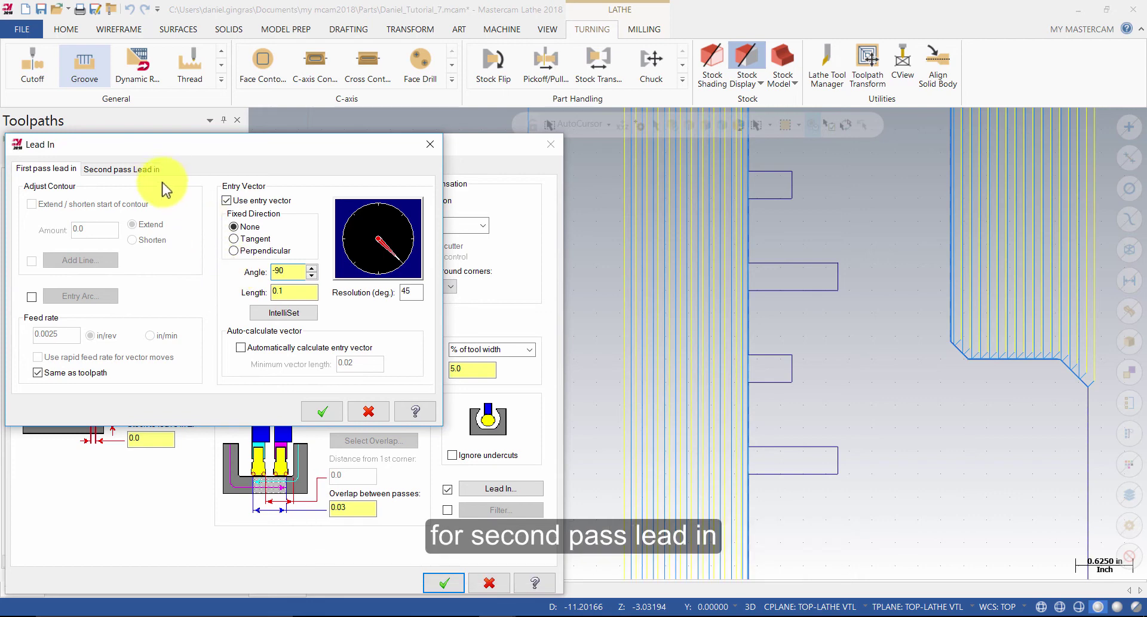
# Set the second pass lead-in entry vector angle to -90 and accept the lead-in and groove settings to generate the toolpath.
pyautogui.click(152, 169)
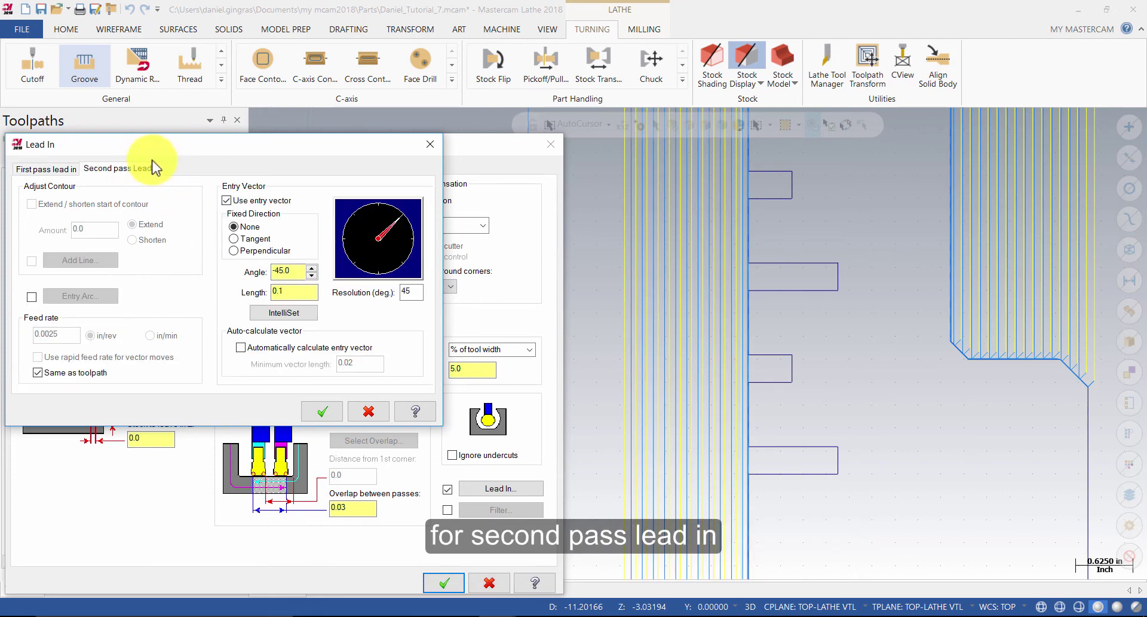
pyautogui.moveTo(296, 269); pyautogui.dragTo(238, 267)
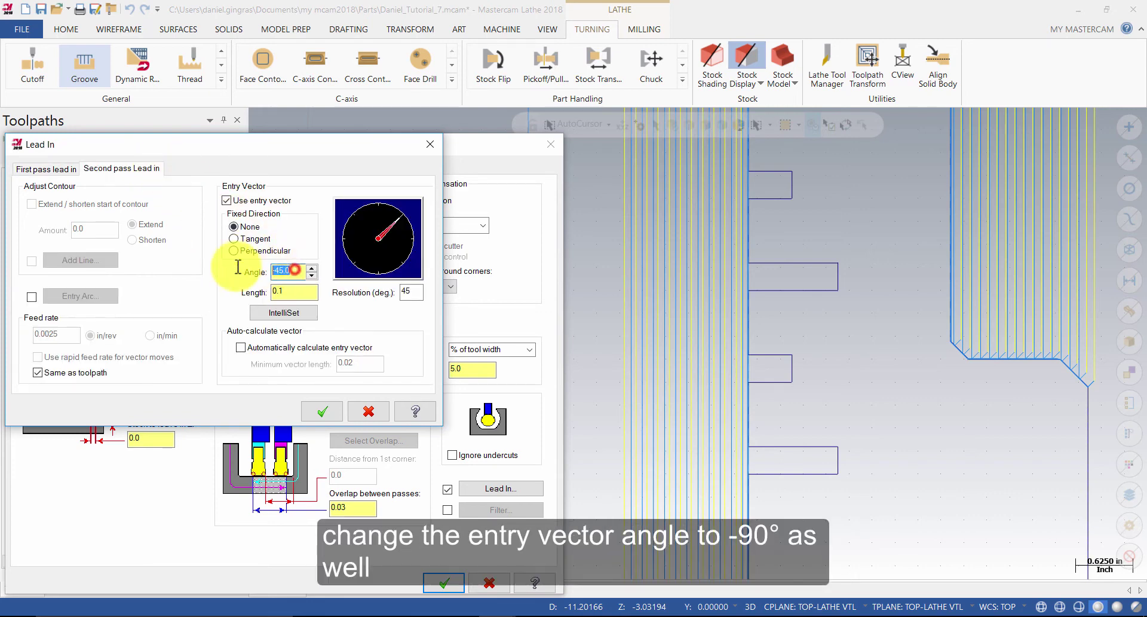
pyautogui.write('-')
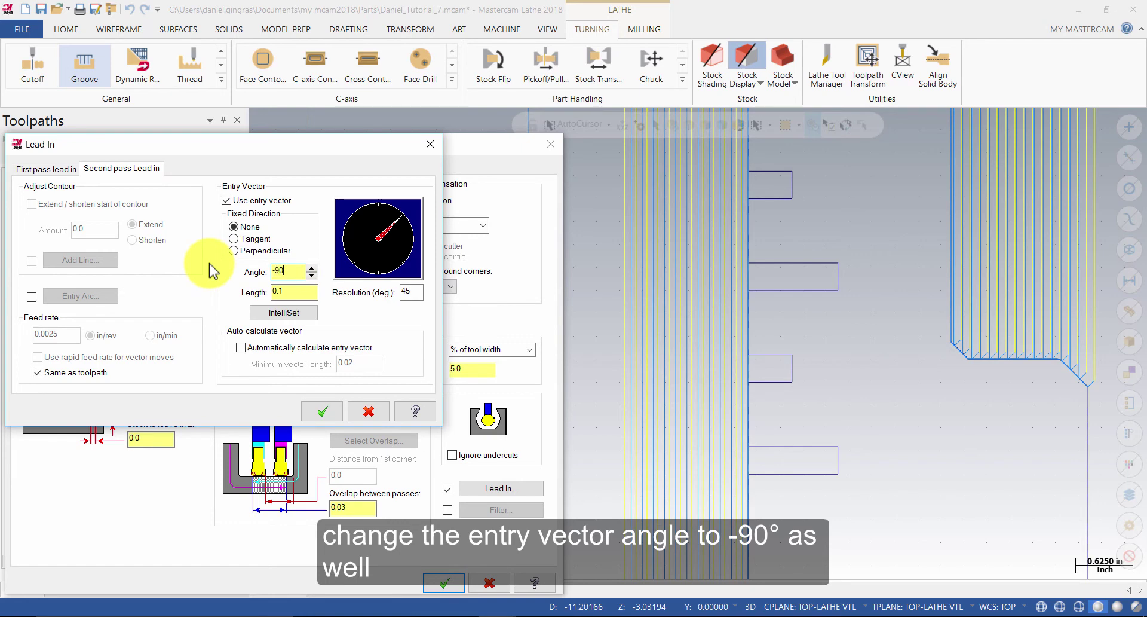
pyautogui.write('90')
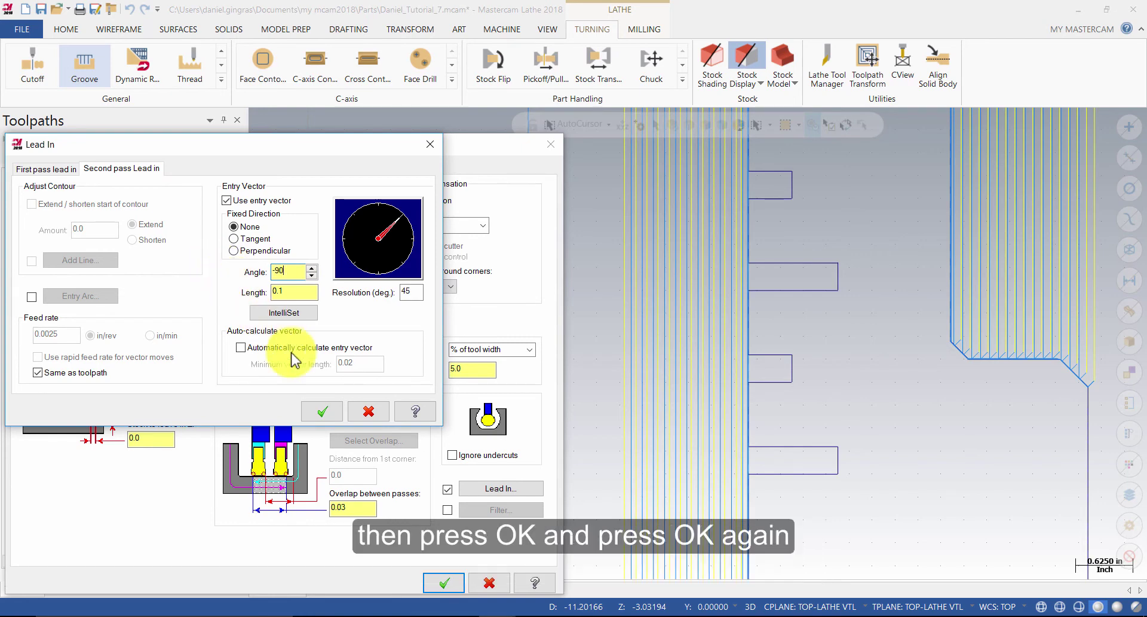
pyautogui.click(329, 410)
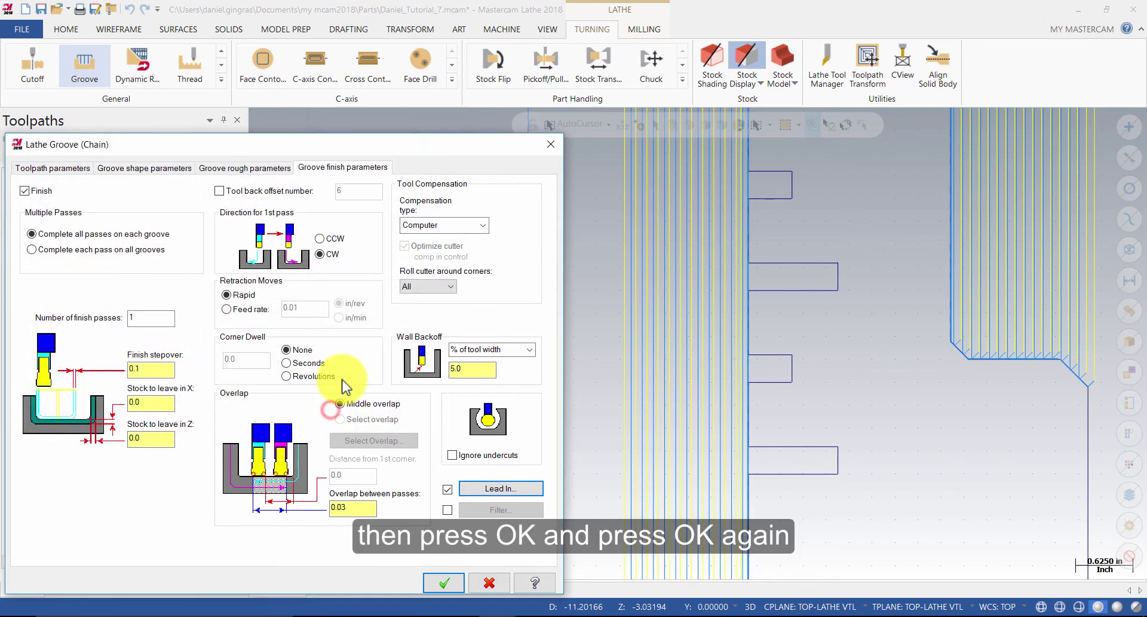
pyautogui.click(446, 583)
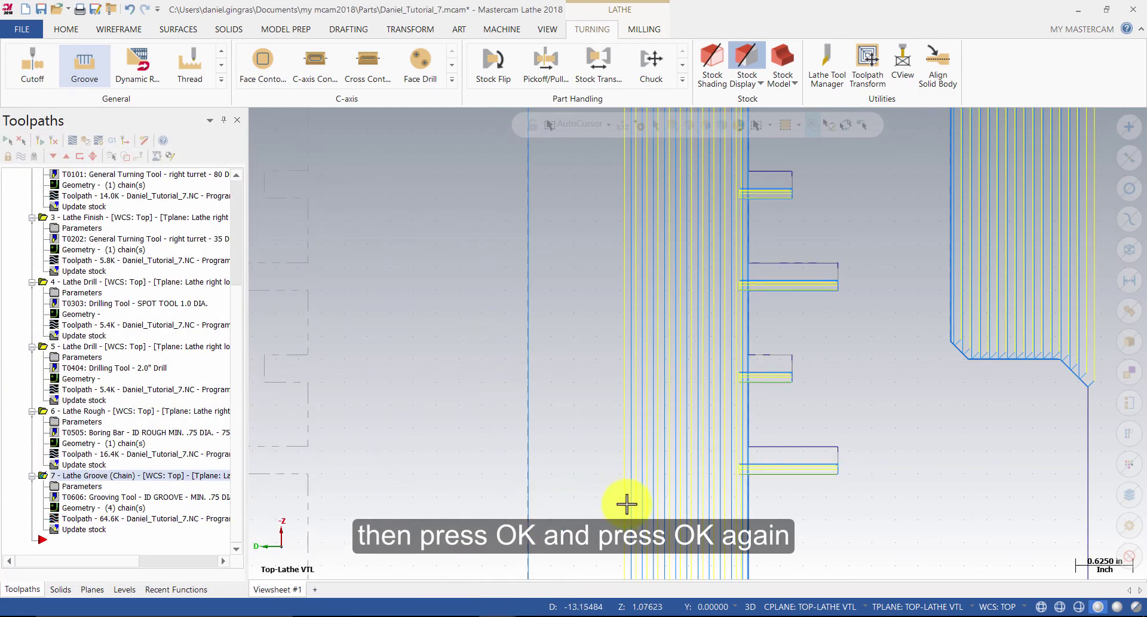
# Verify all operations in the simulator, playing the full machining sequence and rotating the stock to inspect the inner-diameter grooves.
pyautogui.scroll(-5, 584, 448)
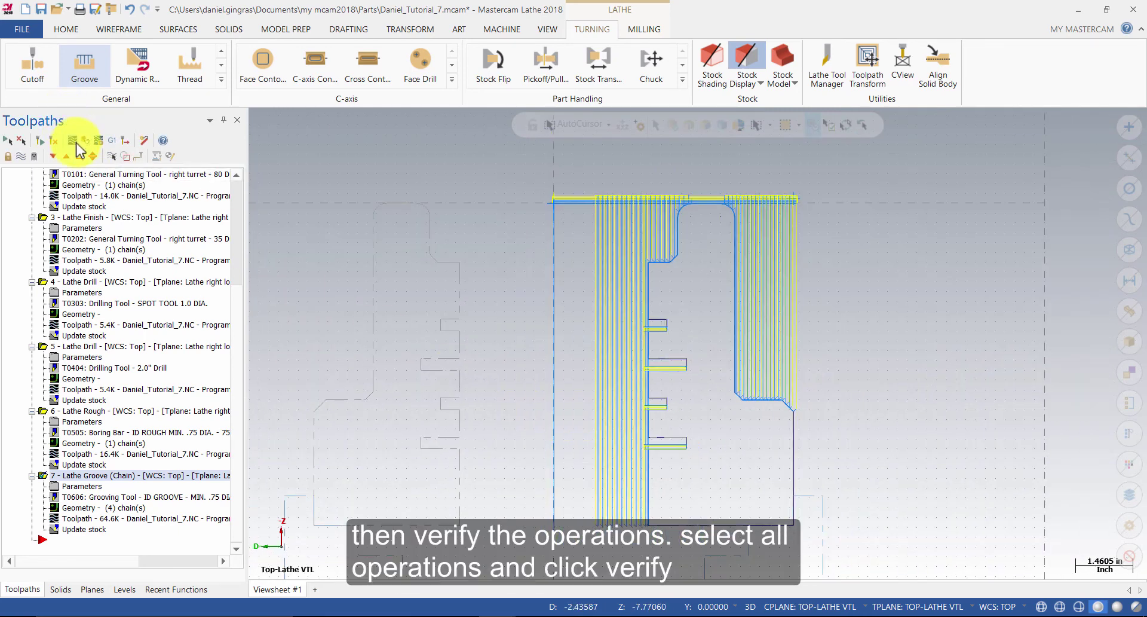
pyautogui.click(7, 140)
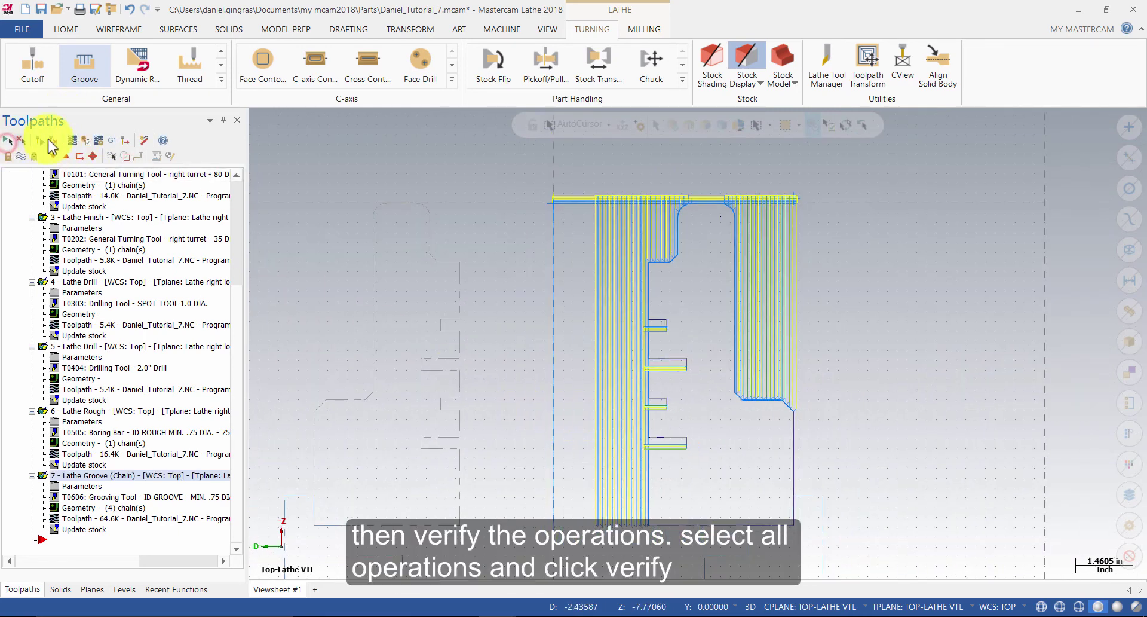
pyautogui.click(85, 141)
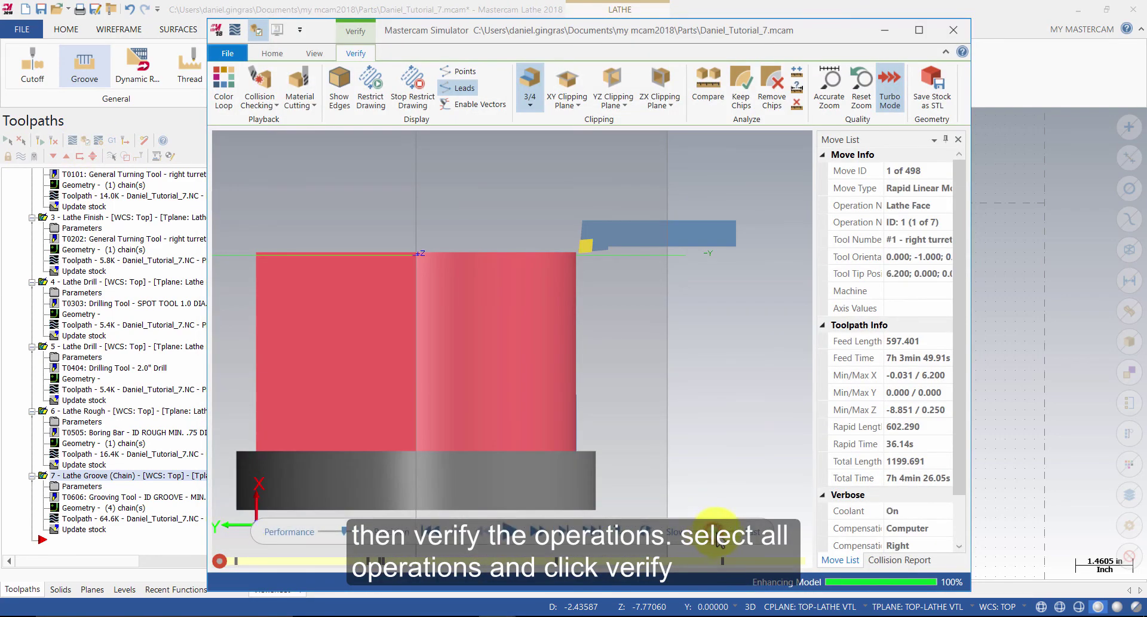
pyautogui.click(522, 545)
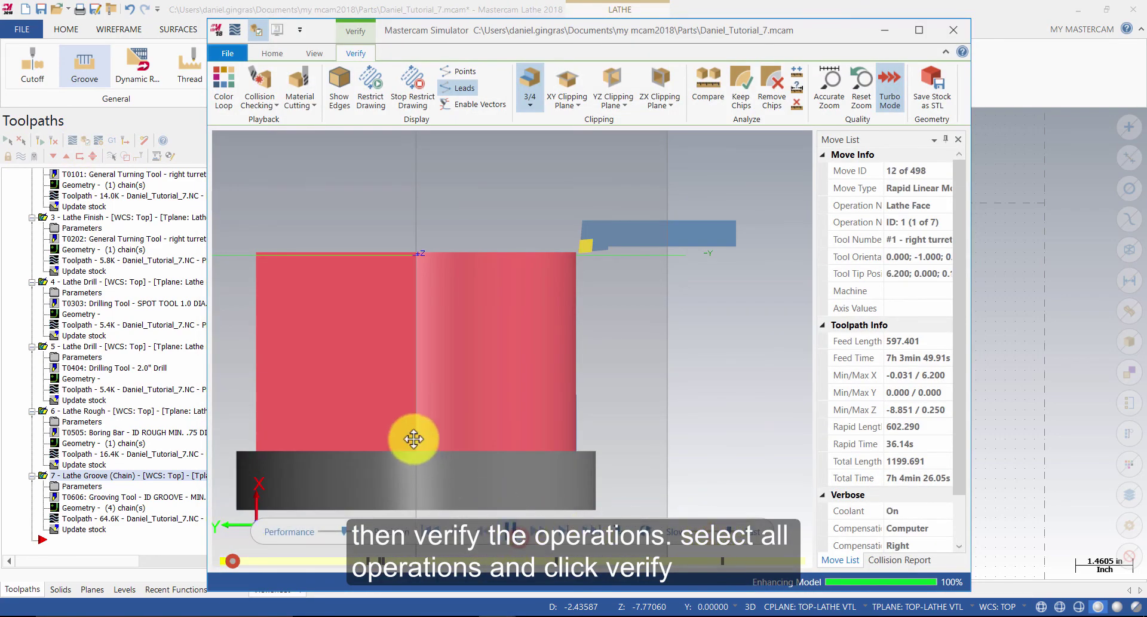
pyautogui.moveTo(410, 436); pyautogui.dragTo(451, 432)
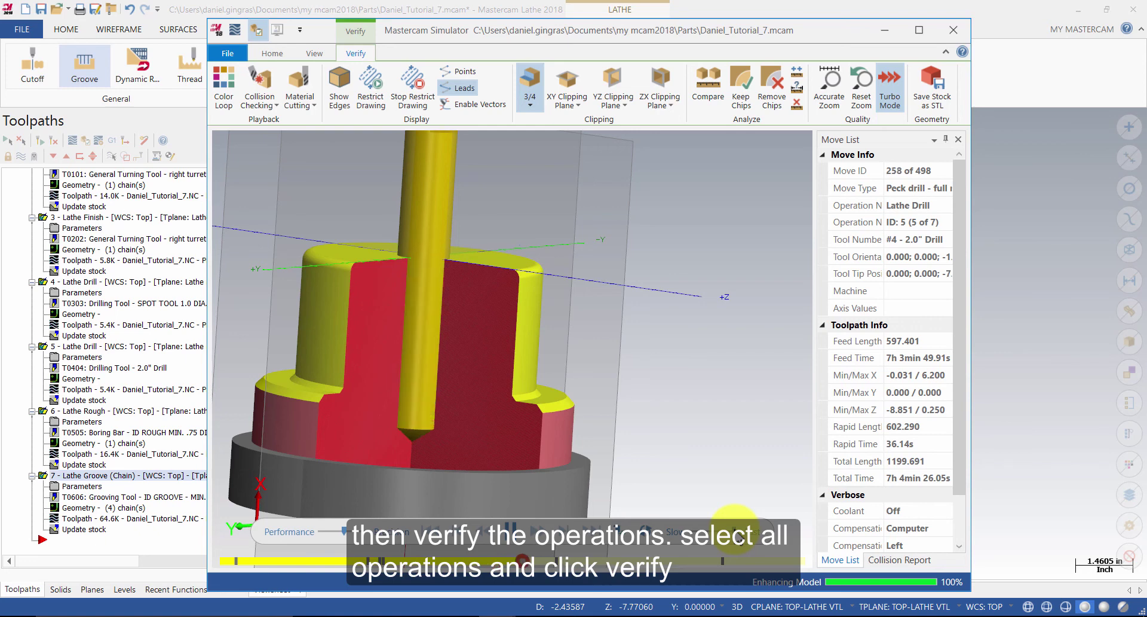
pyautogui.moveTo(615, 420); pyautogui.dragTo(559, 416)
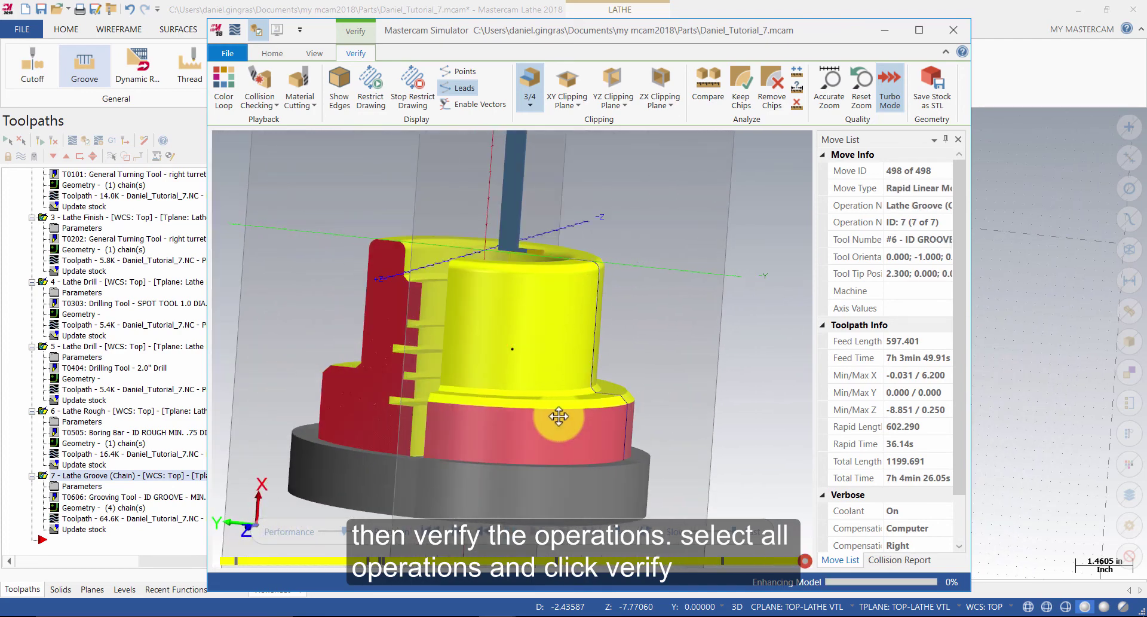
# Minimize the simulation window, then restore the Top (WCS) view and fit the part to the screen.
pyautogui.click(882, 30)
pyautogui.rightClick(676, 325)
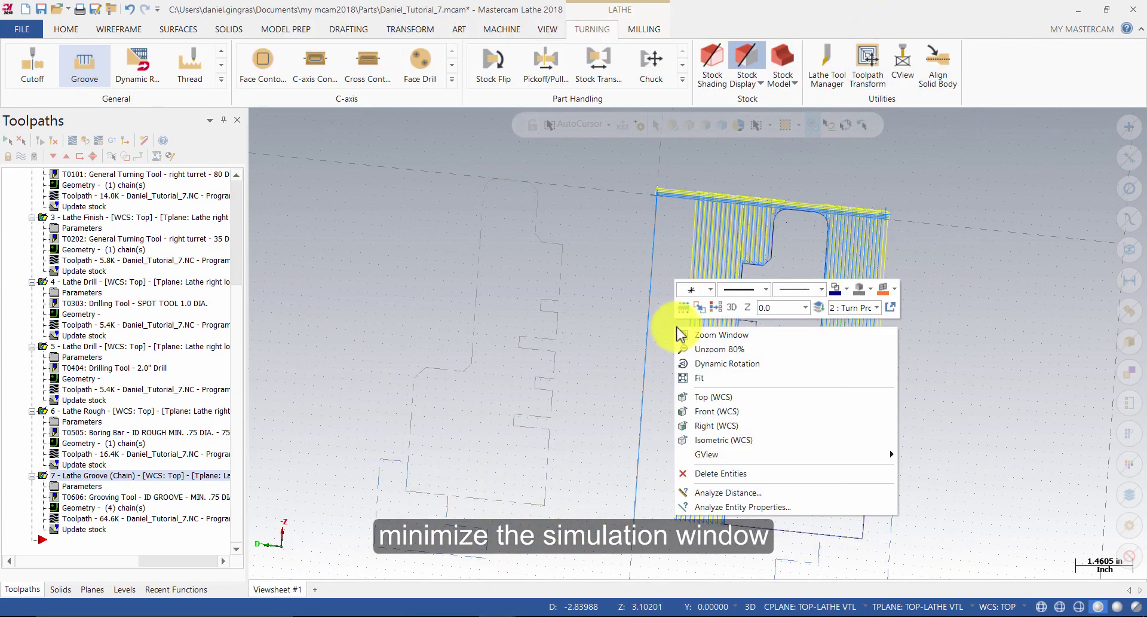
pyautogui.click(714, 397)
pyautogui.rightClick(583, 342)
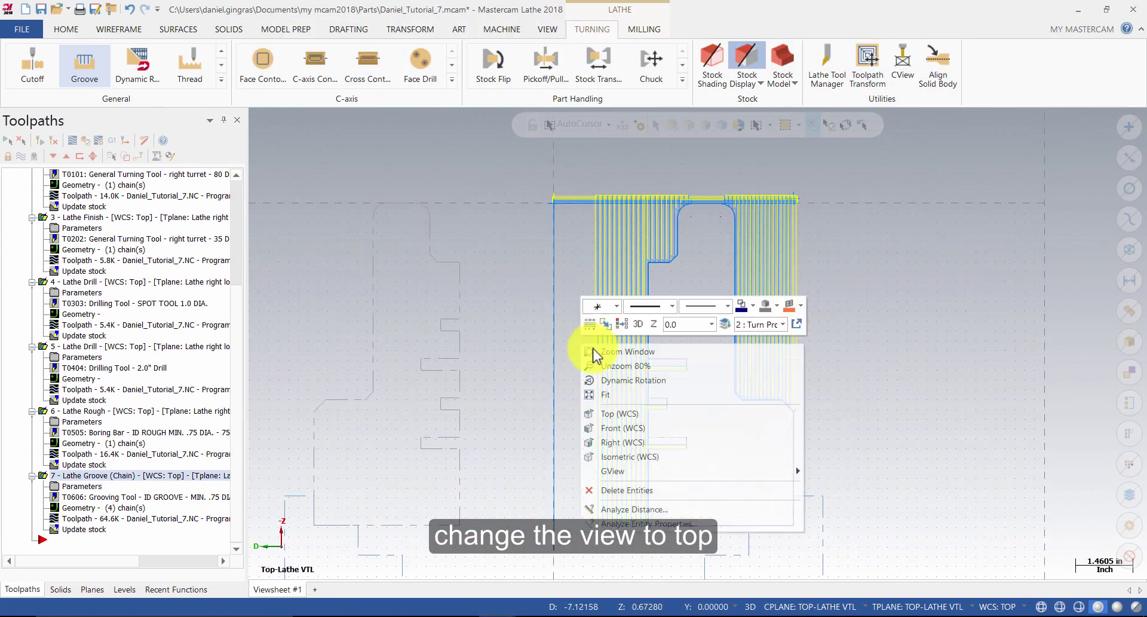
pyautogui.click(635, 395)
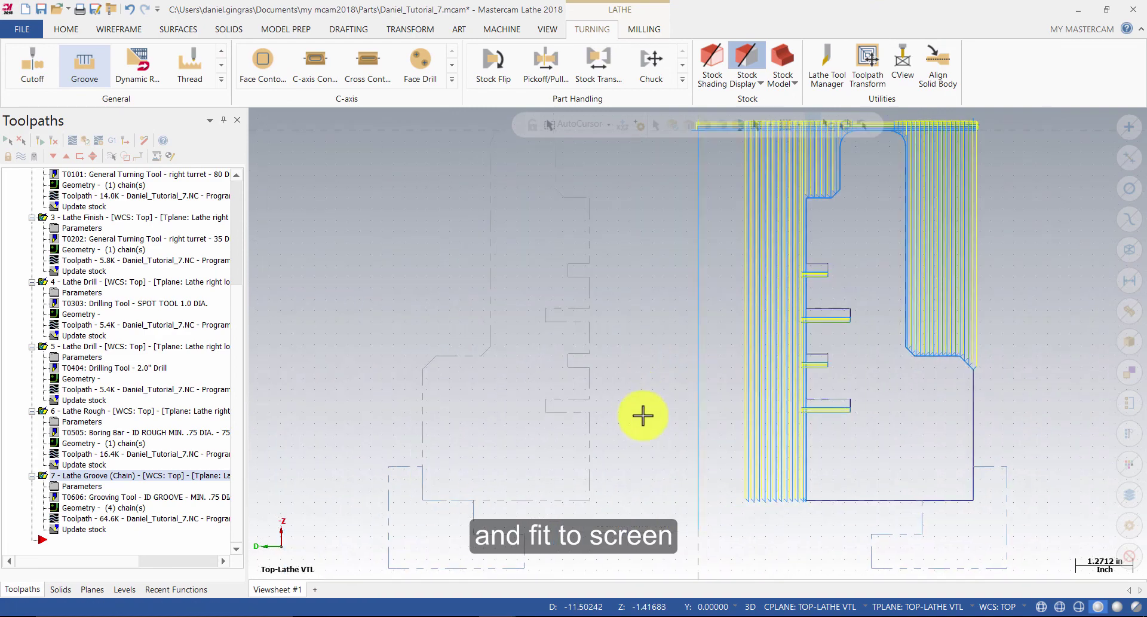